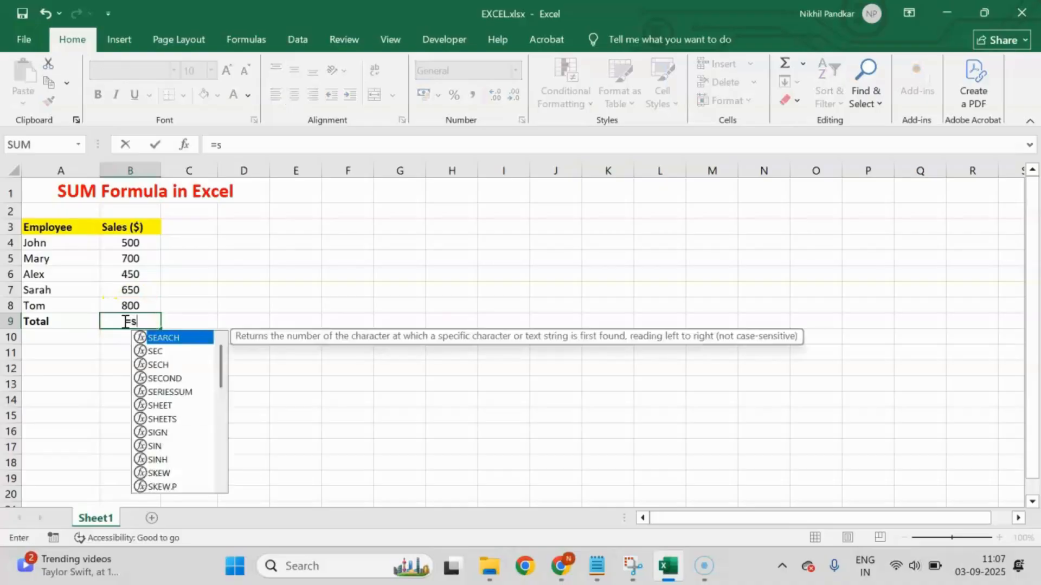
# Step: Complete the SUM formula in the sales Total cell B9 so it adds the range B4:B8
pyautogui.moveTo(140, 236); pyautogui.dragTo(139, 307)
pyautogui.write(')')
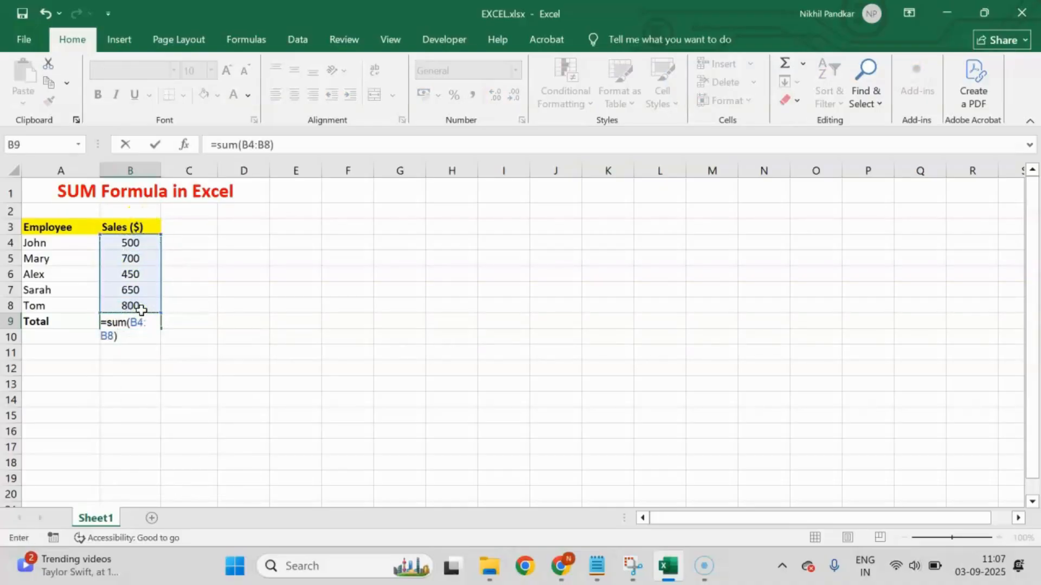
pyautogui.press('Return')
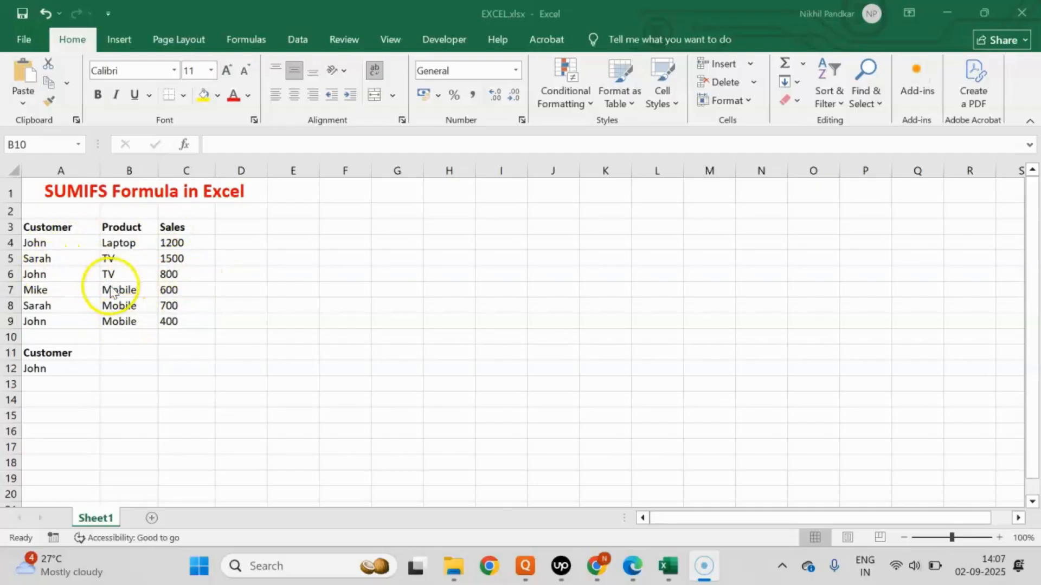
# Step: Enter a SUMIF formula in B12 summing C4:C9 where A4:A9 equals the customer name listed in A12, written as quoted text
pyautogui.click(122, 370)
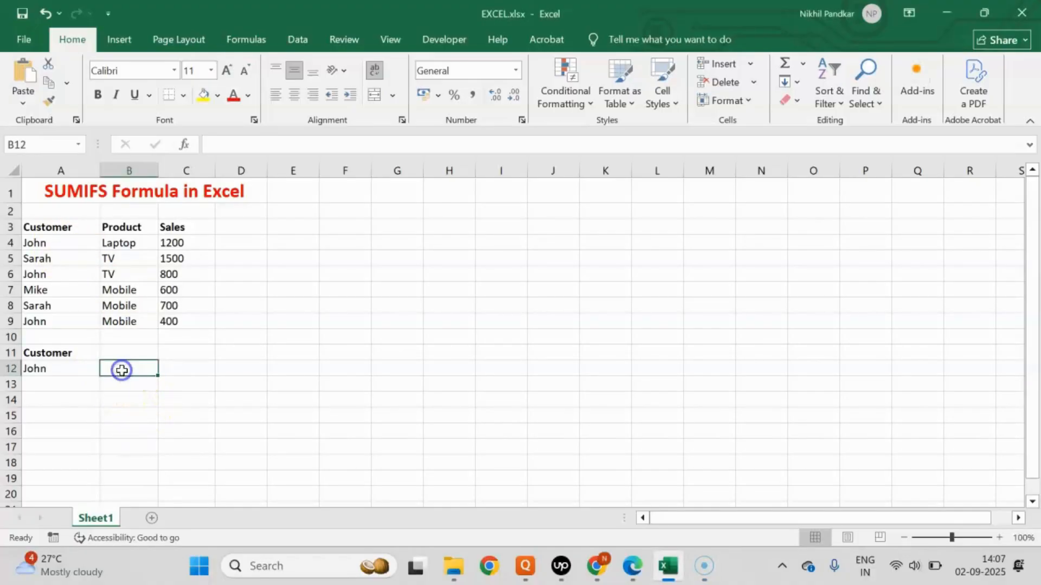
pyautogui.click(234, 145)
pyautogui.write('=SUMIF(A4:A9, "John", C4:C9)')
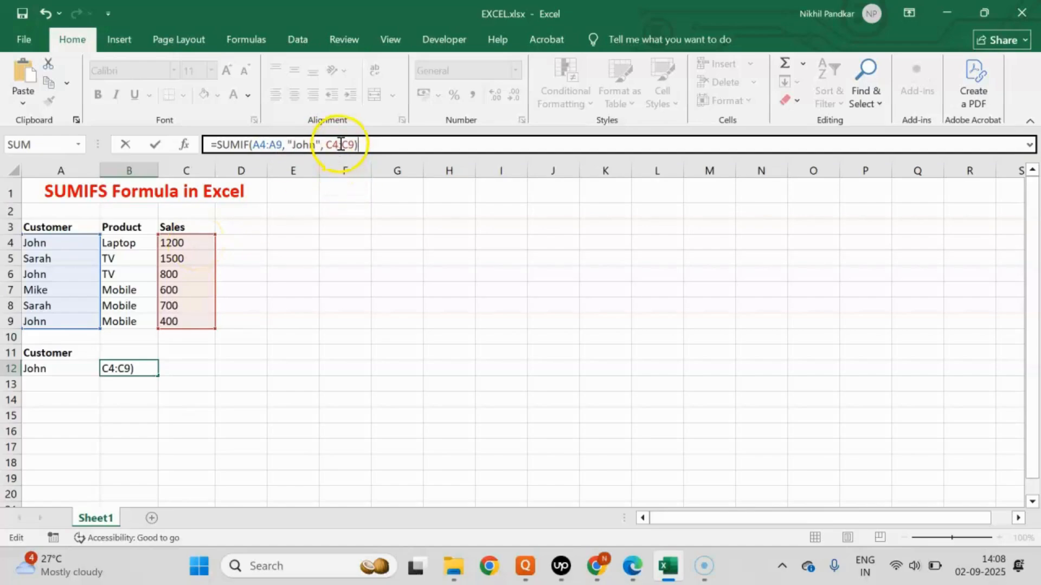
pyautogui.press('Return')
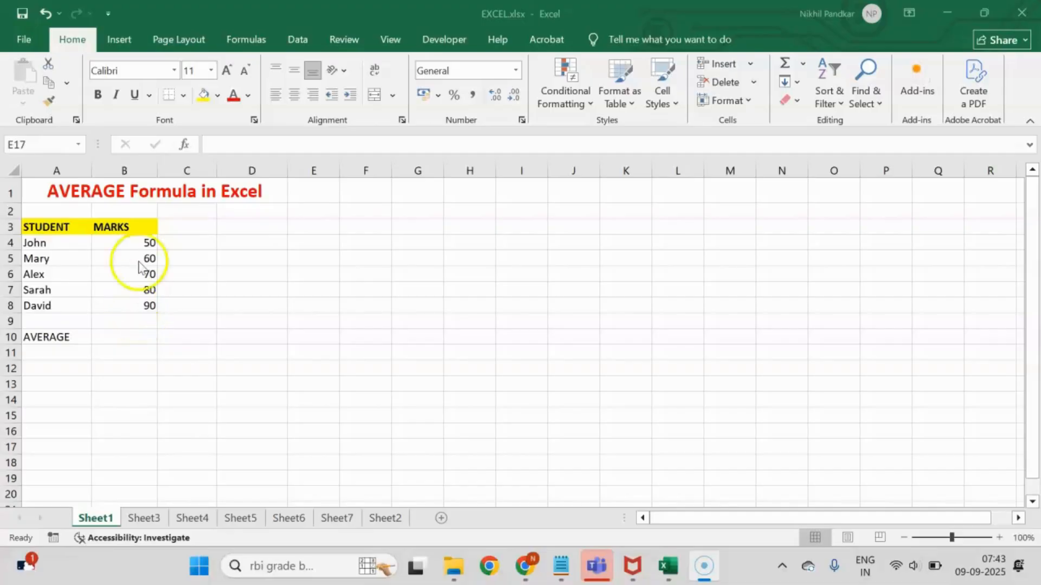
# Step: Enter =average(B4:B8) in B10 to average the students' marks, and review the formula and its source range
pyautogui.click(122, 336)
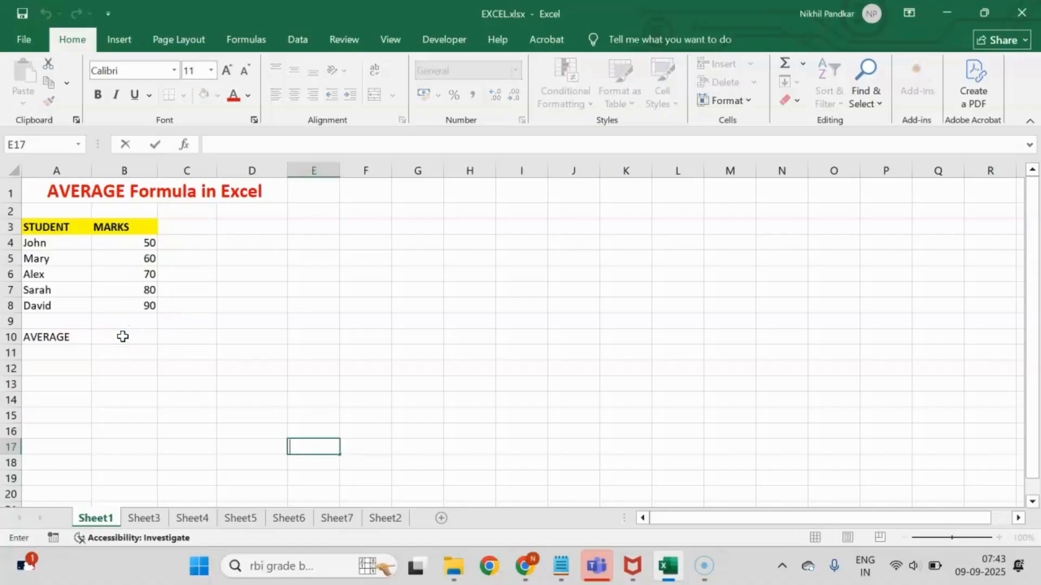
pyautogui.click(122, 337)
pyautogui.write('=')
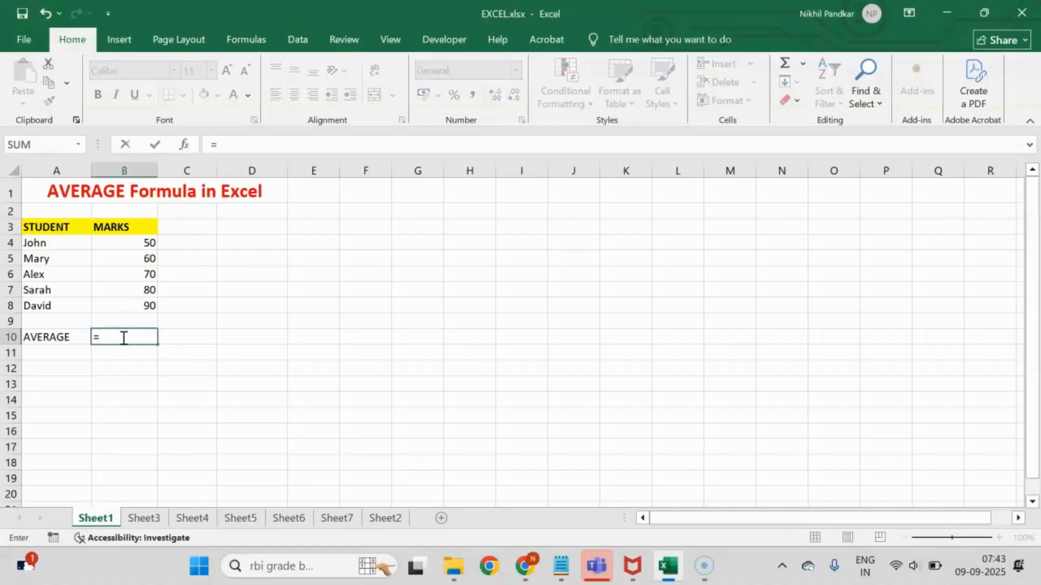
pyautogui.write('average')
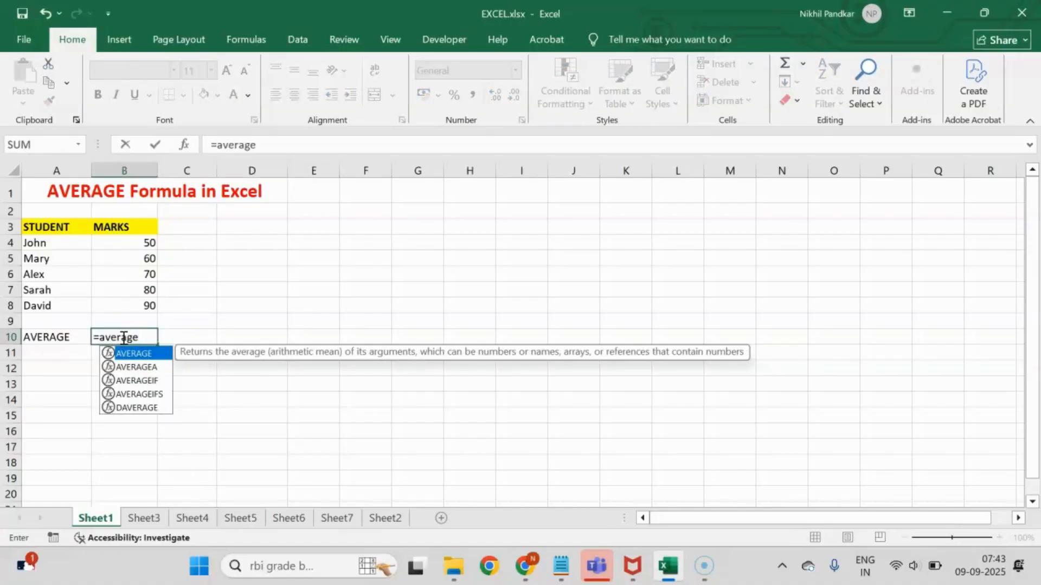
pyautogui.write('(')
pyautogui.moveTo(128, 243); pyautogui.dragTo(130, 306)
pyautogui.write(')')
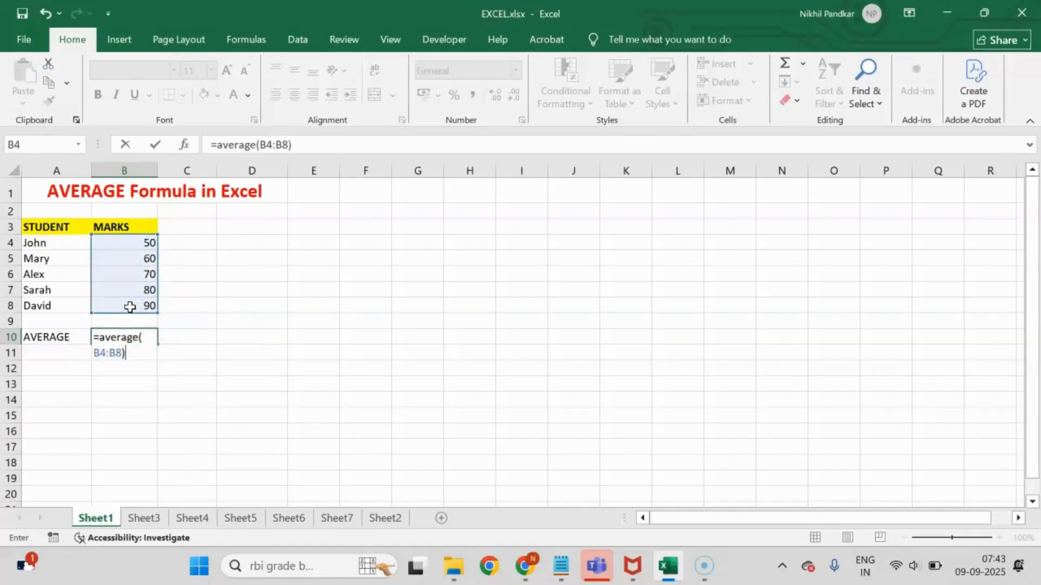
pyautogui.press('Return')
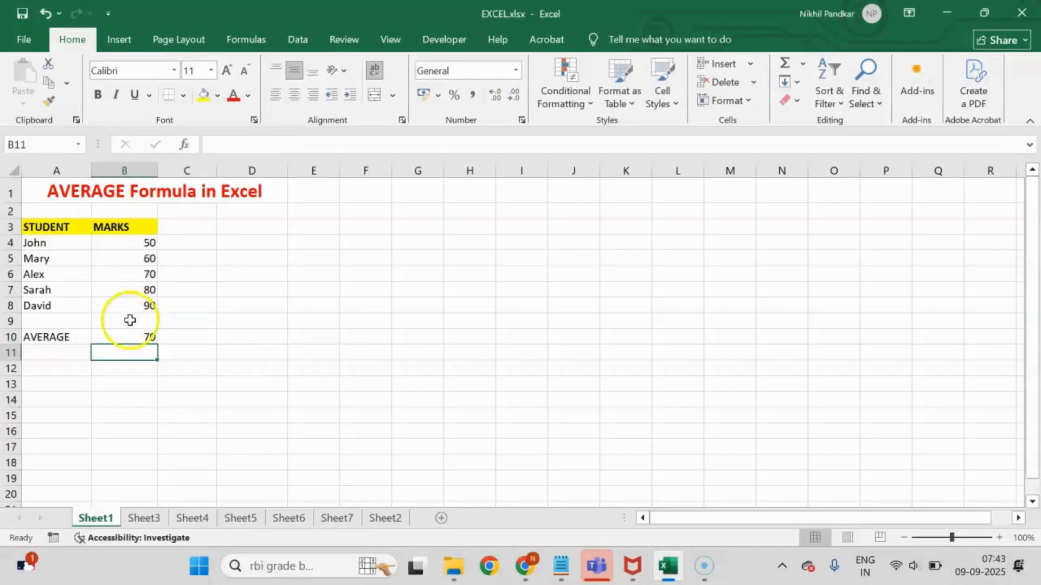
pyautogui.click(126, 337)
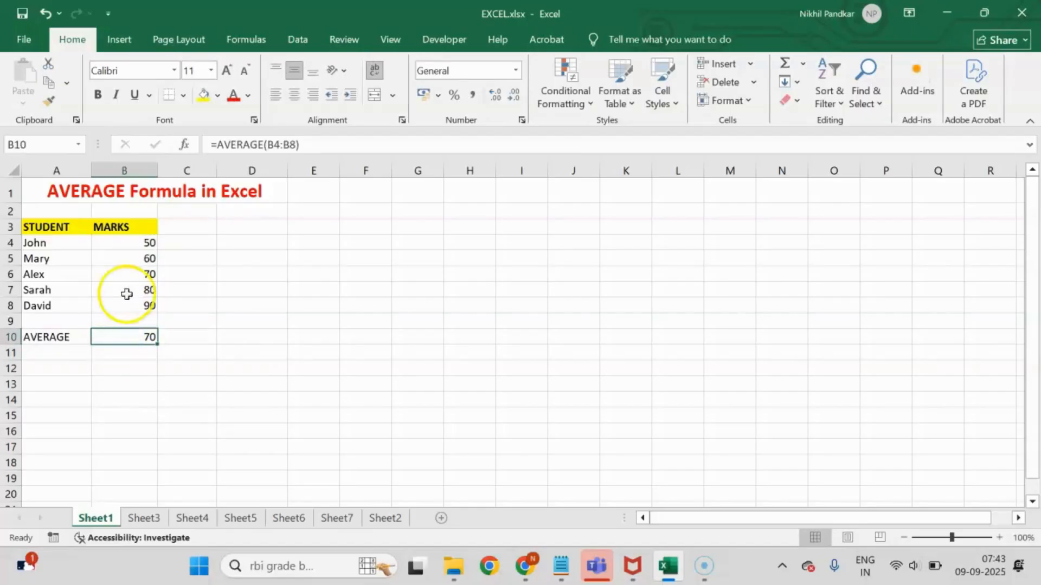
pyautogui.moveTo(128, 244); pyautogui.dragTo(128, 305)
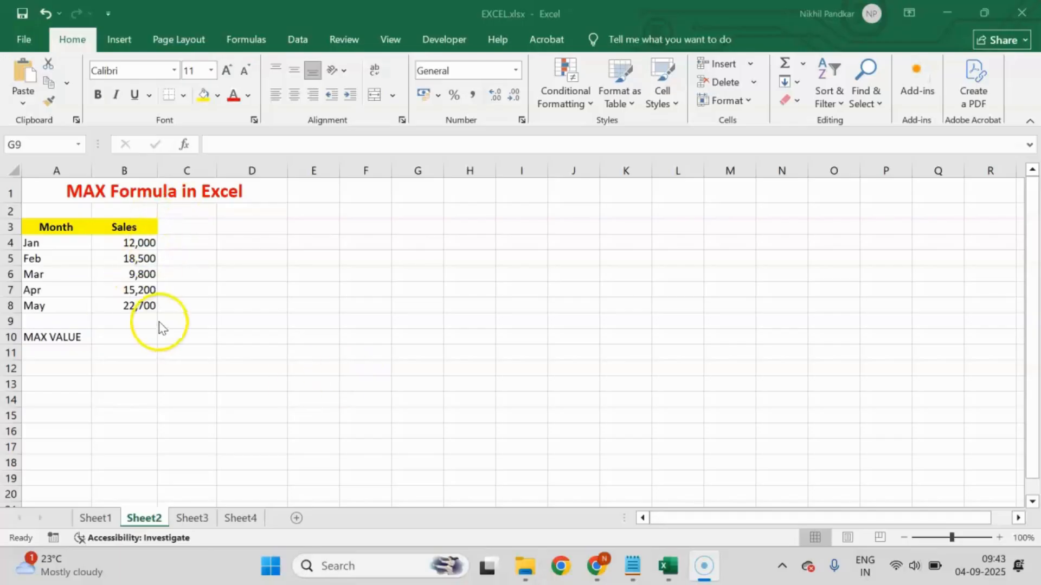
# Step: Enter =MAX(B4:B8) in B10 beside MAX VALUE to find the highest monthly sales
pyautogui.click(120, 334)
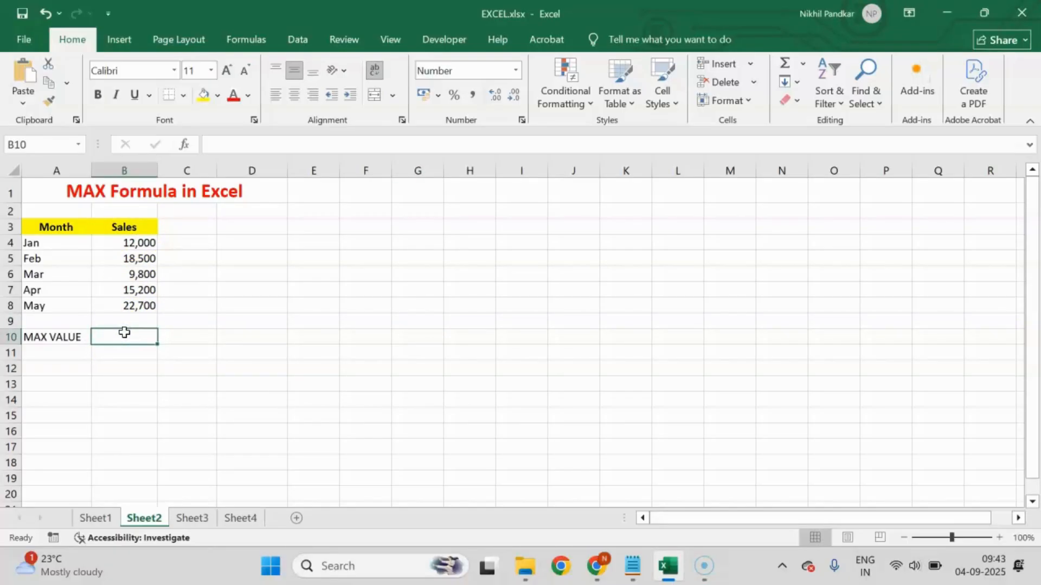
pyautogui.write('=')
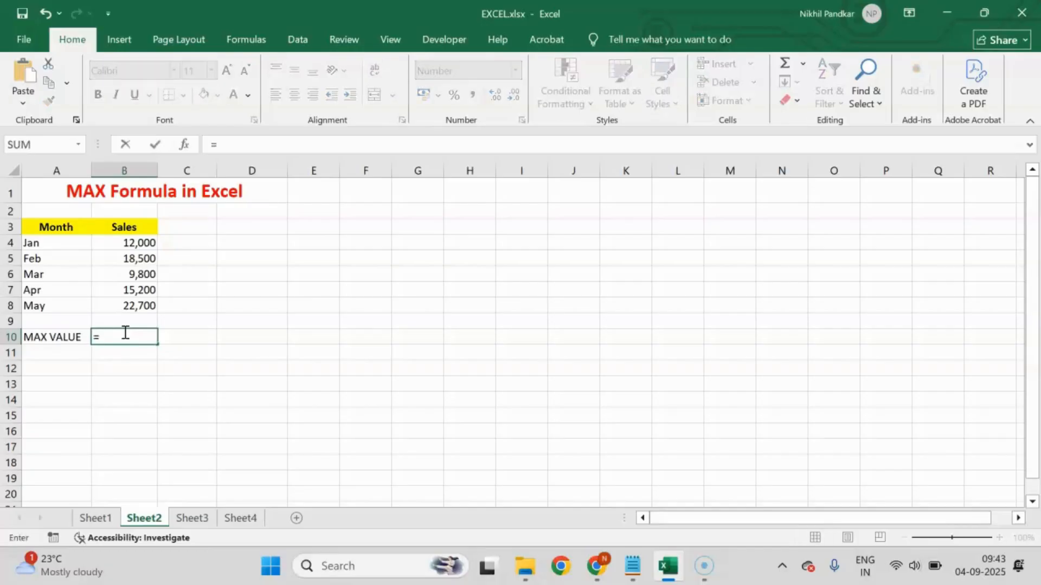
pyautogui.write('MAX(')
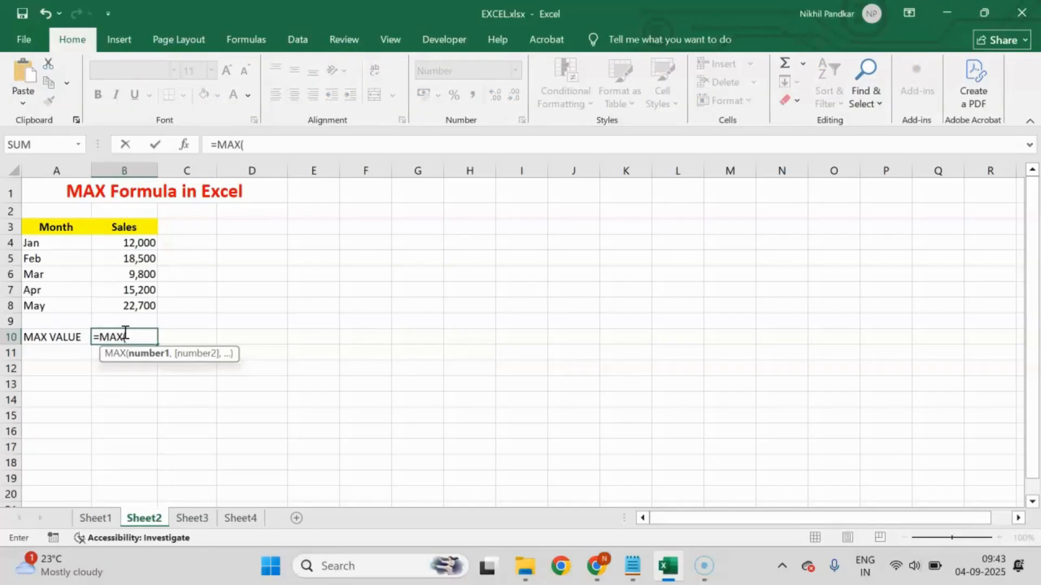
pyautogui.moveTo(139, 243); pyautogui.dragTo(133, 306)
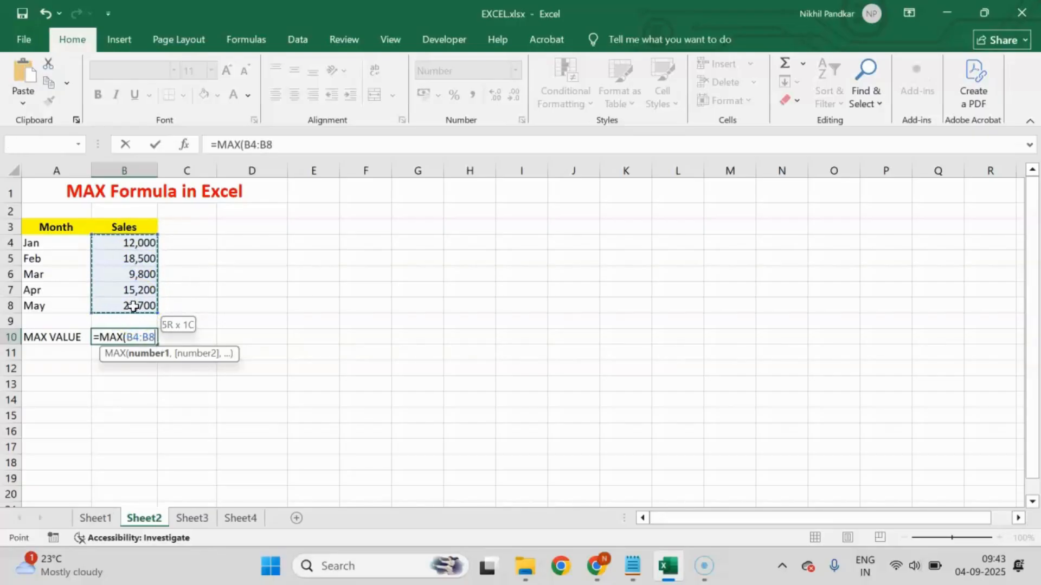
pyautogui.write(')')
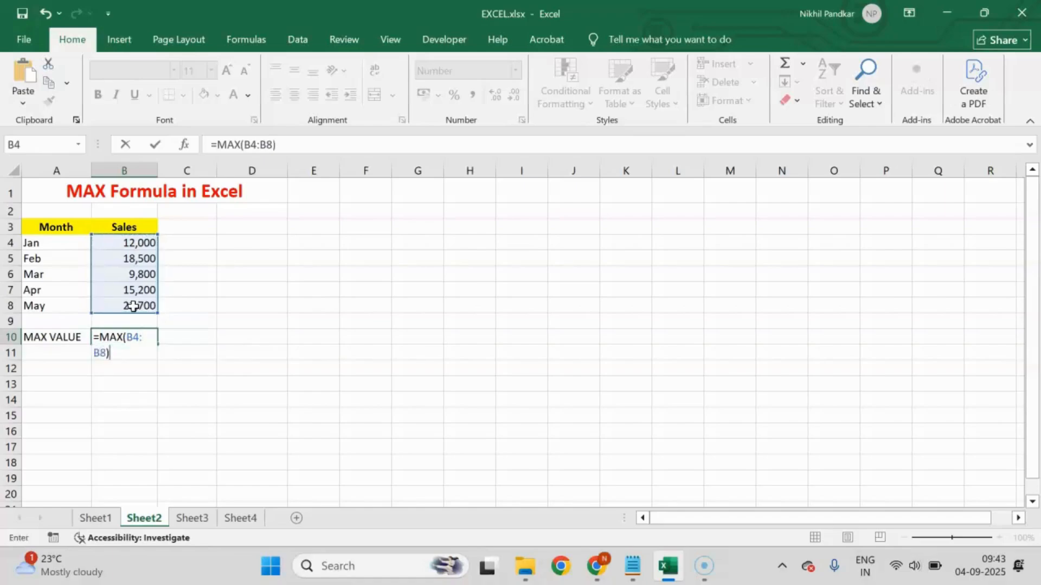
pyautogui.press('Return')
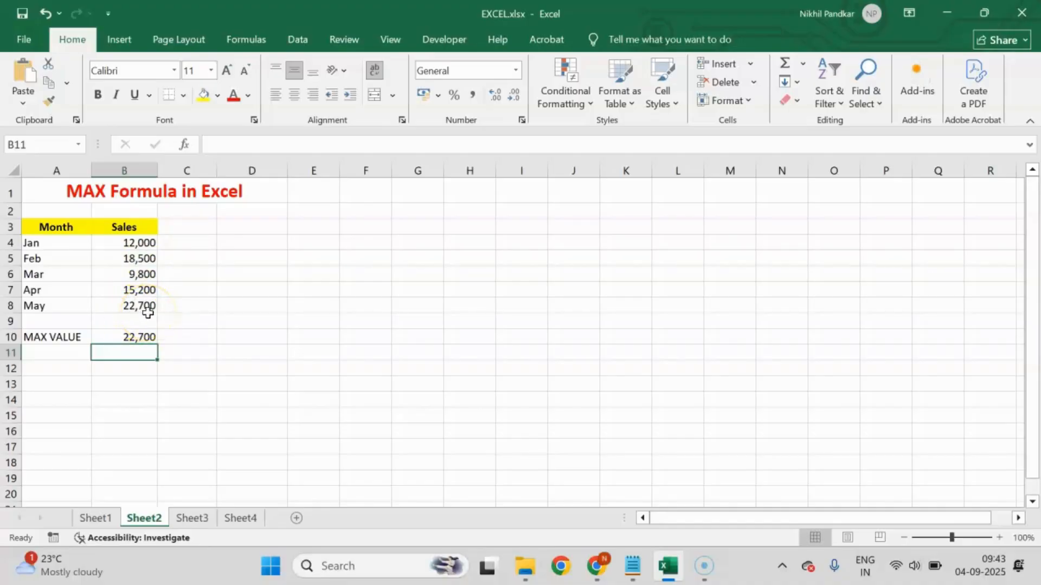
pyautogui.click(137, 337)
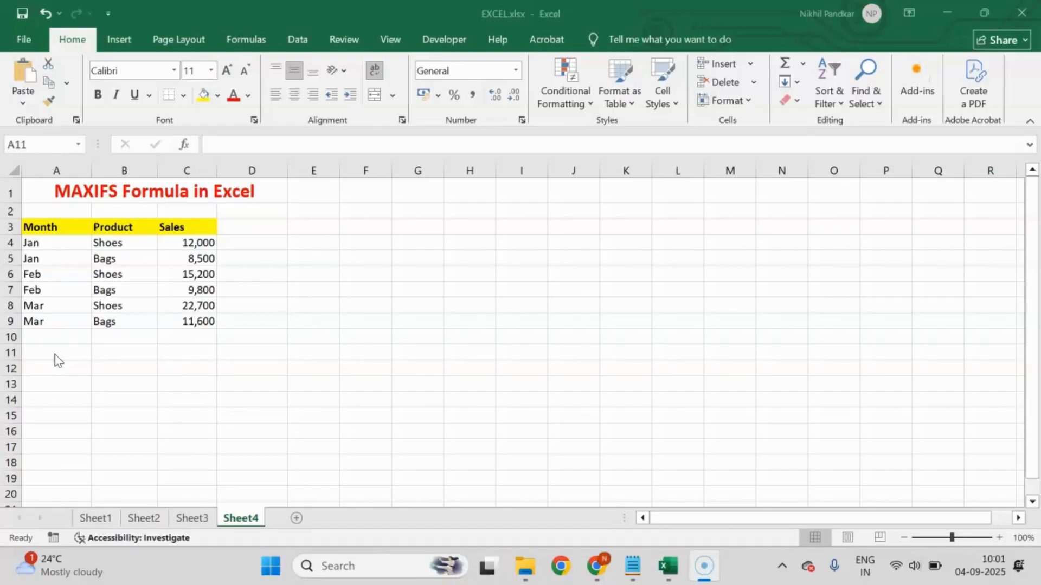
# Step: Enter =MAXIFS(C4:C9,B4:B9,"SHOES") in A11 to find the highest sales for shoes
pyautogui.click(54, 353)
pyautogui.write('=M')
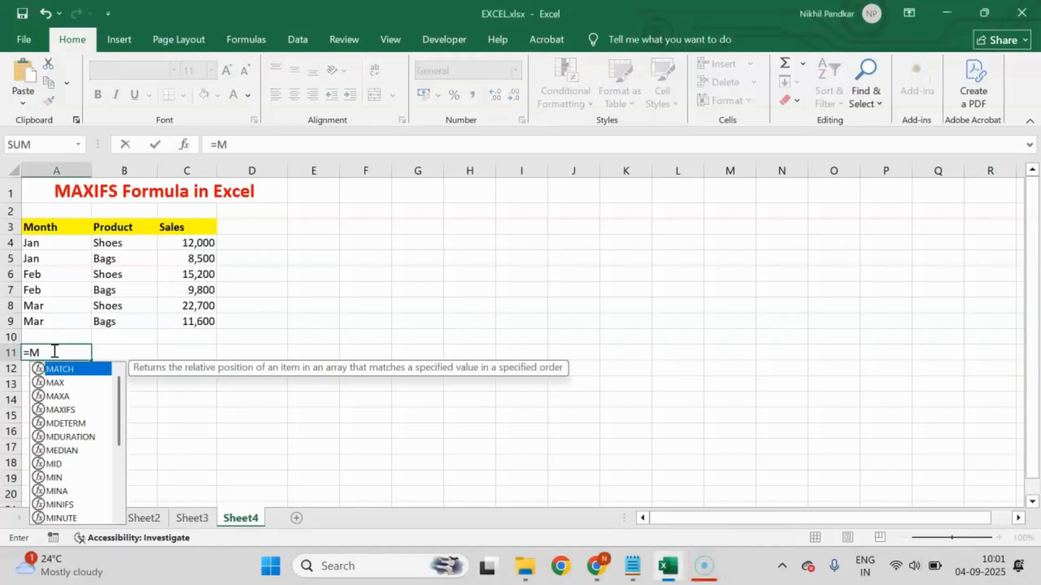
pyautogui.write('AXI')
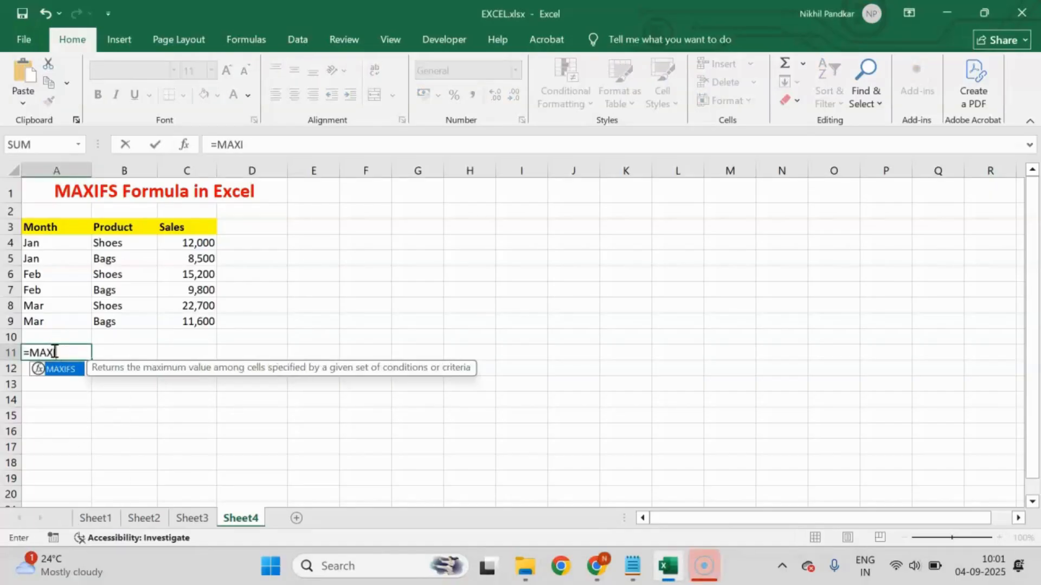
pyautogui.write('FS(')
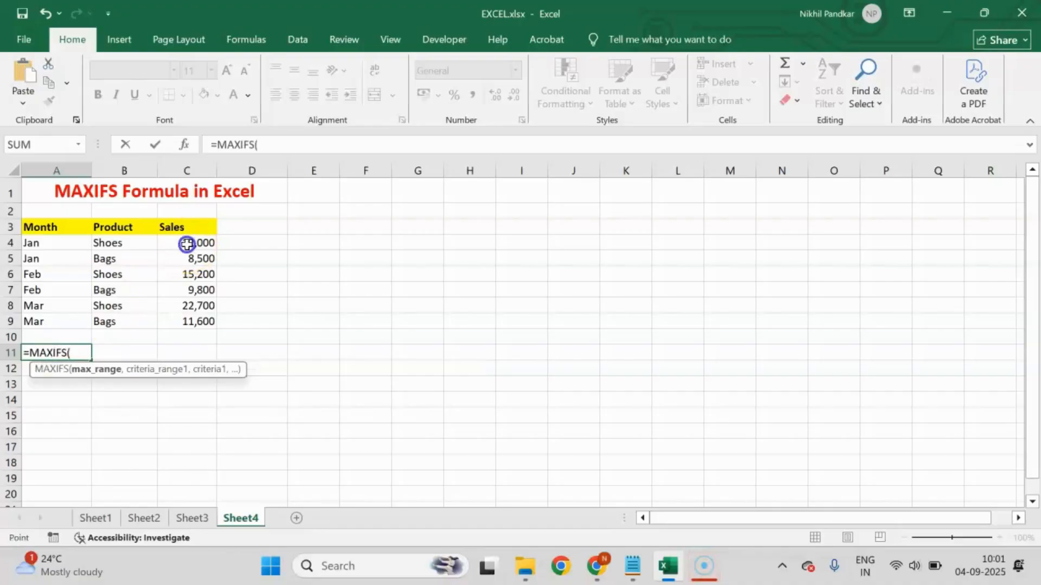
pyautogui.moveTo(187, 245); pyautogui.dragTo(194, 321)
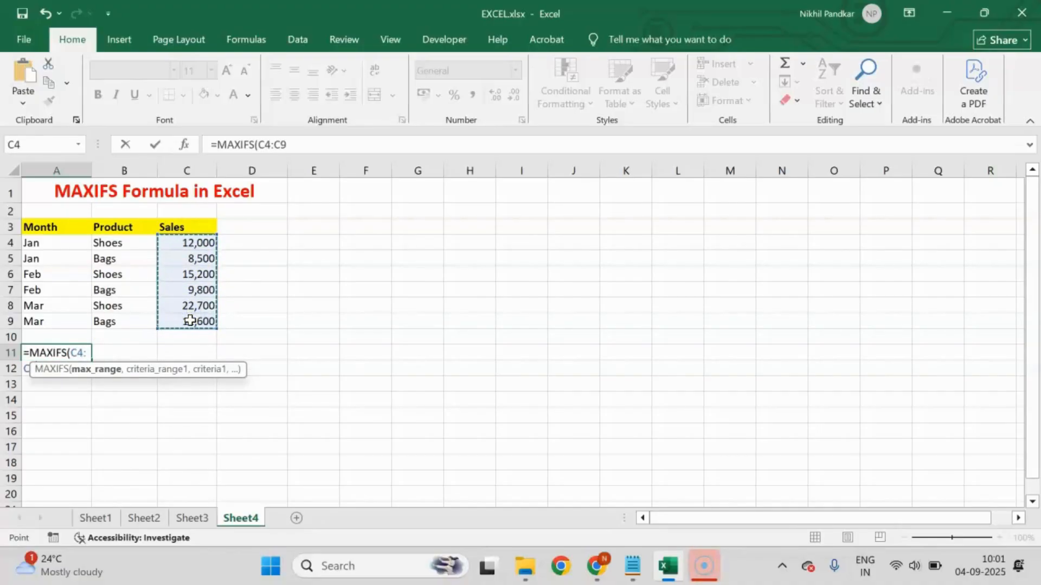
pyautogui.write(',')
pyautogui.moveTo(109, 243); pyautogui.dragTo(119, 323)
pyautogui.write(',"SH')
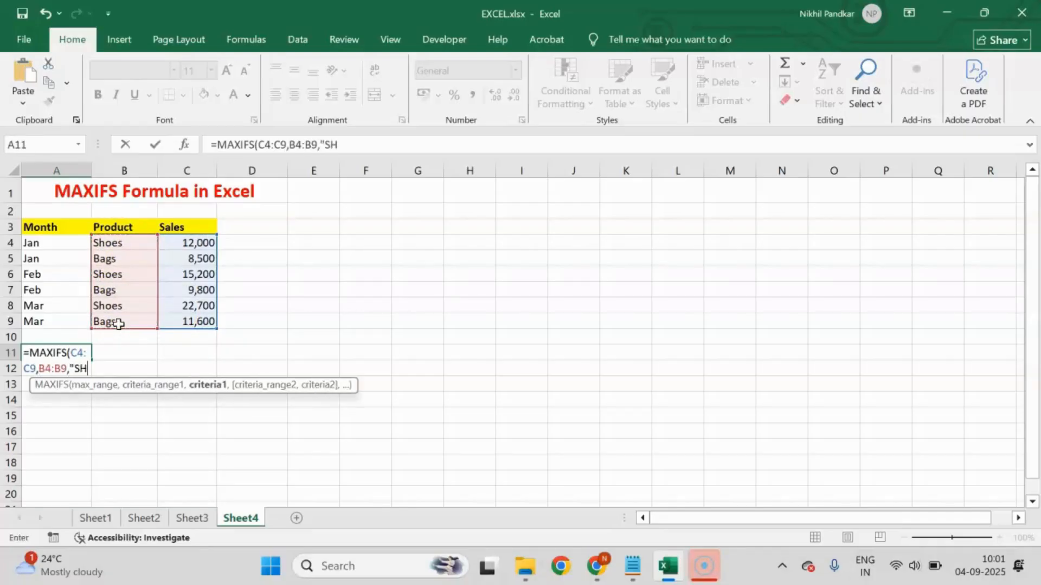
pyautogui.write('OES')
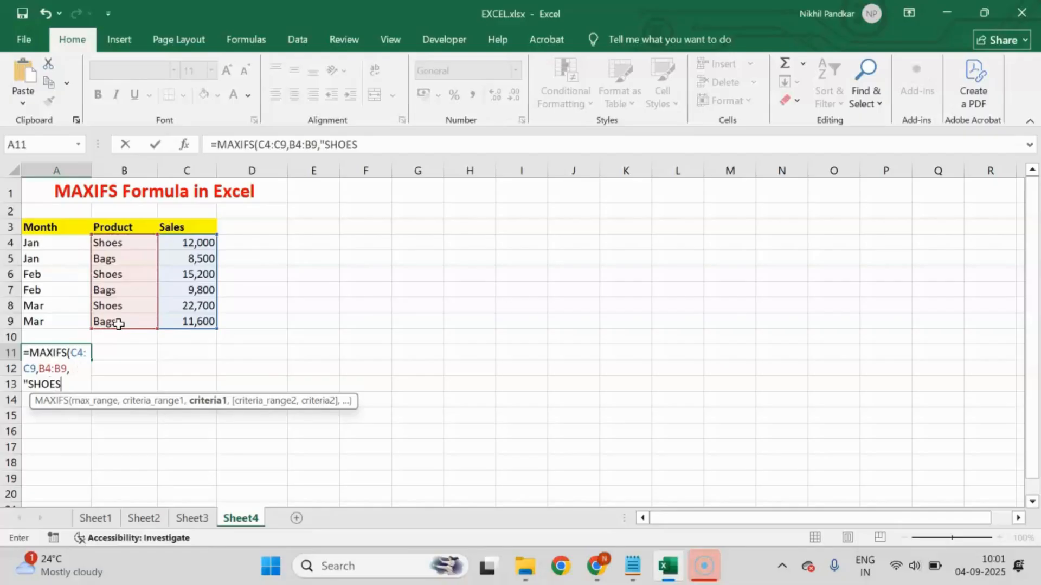
pyautogui.write('")')
pyautogui.press('Return')
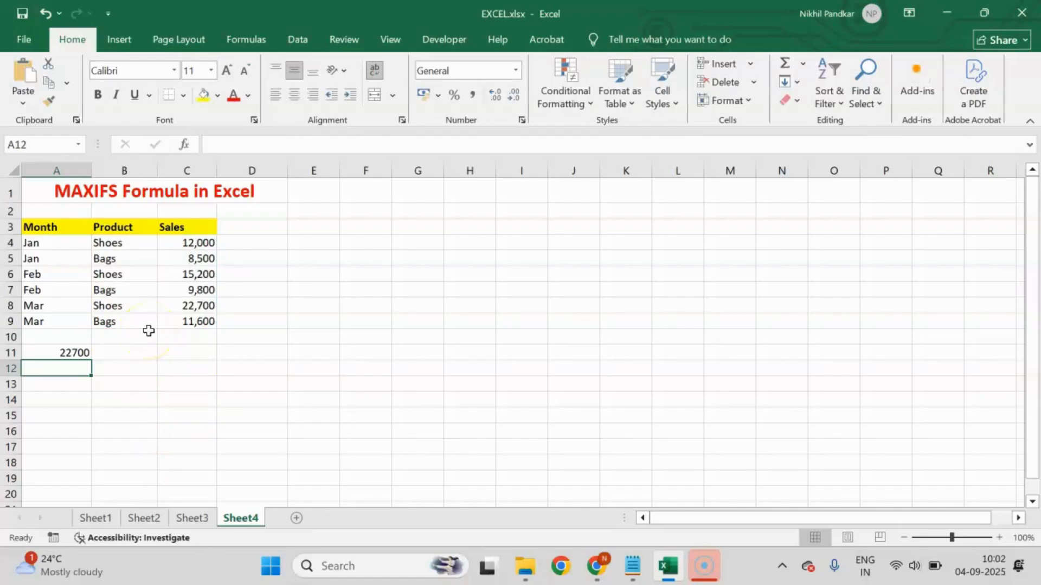
# Step: Compare the MAXIFS formula in A11 with the Shoes sales in C4, C6 and C8
pyautogui.click(62, 355)
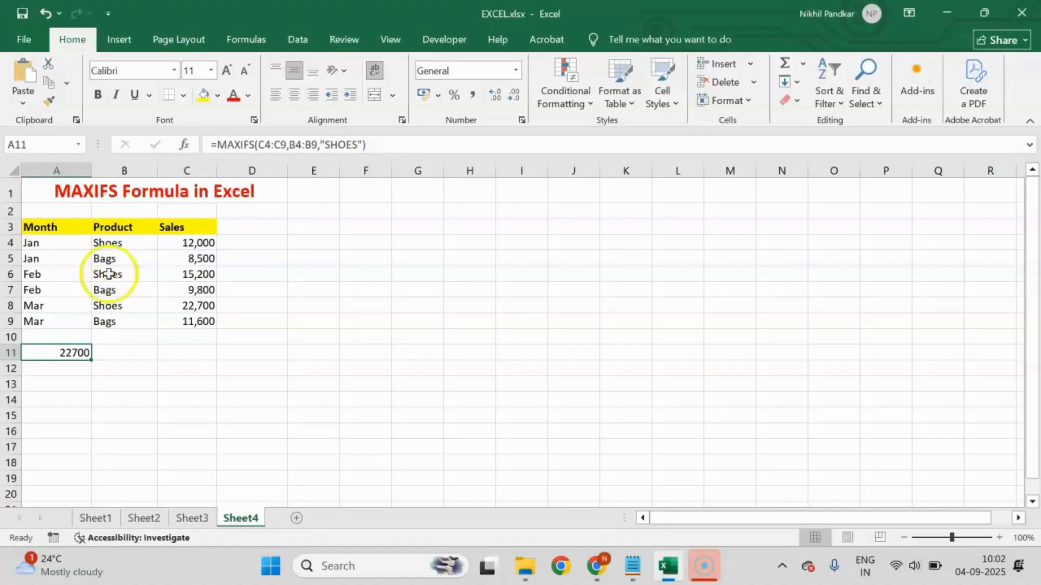
pyautogui.click(119, 248)
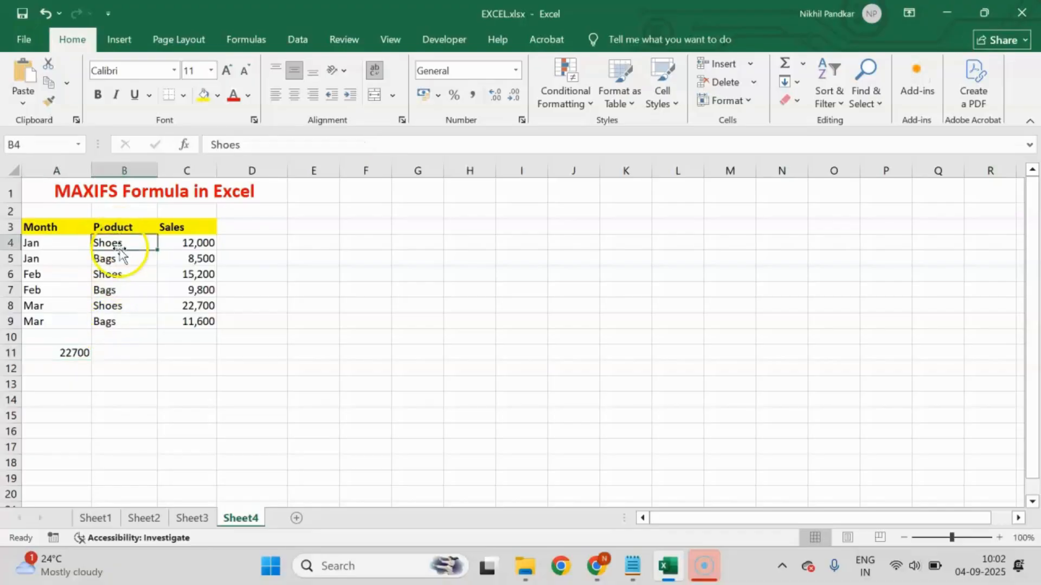
pyautogui.click(206, 242)
pyautogui.click(196, 275)
pyautogui.click(203, 305)
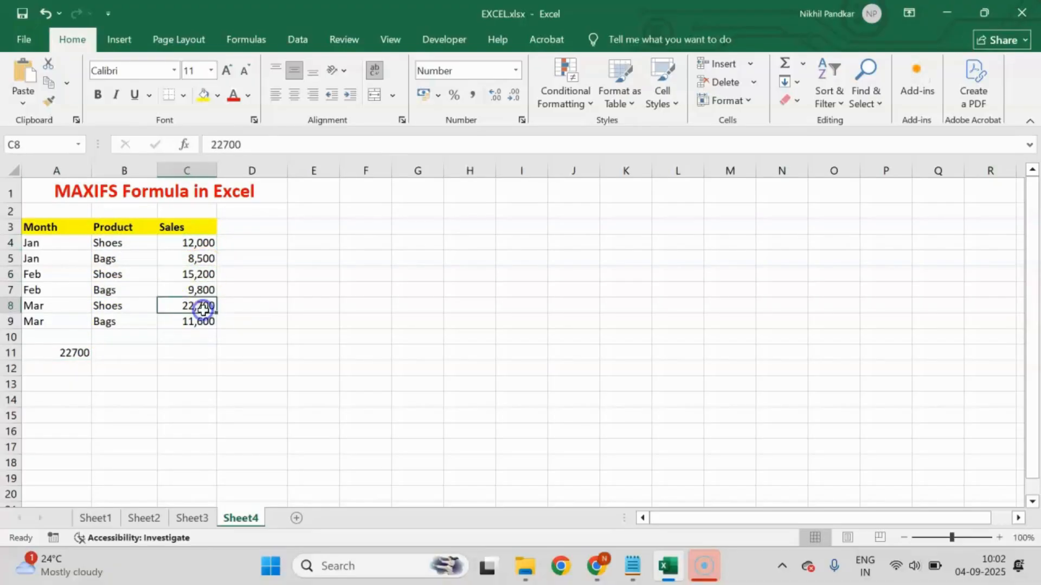
pyautogui.click(200, 244)
pyautogui.click(200, 274)
pyautogui.click(198, 307)
pyautogui.click(62, 355)
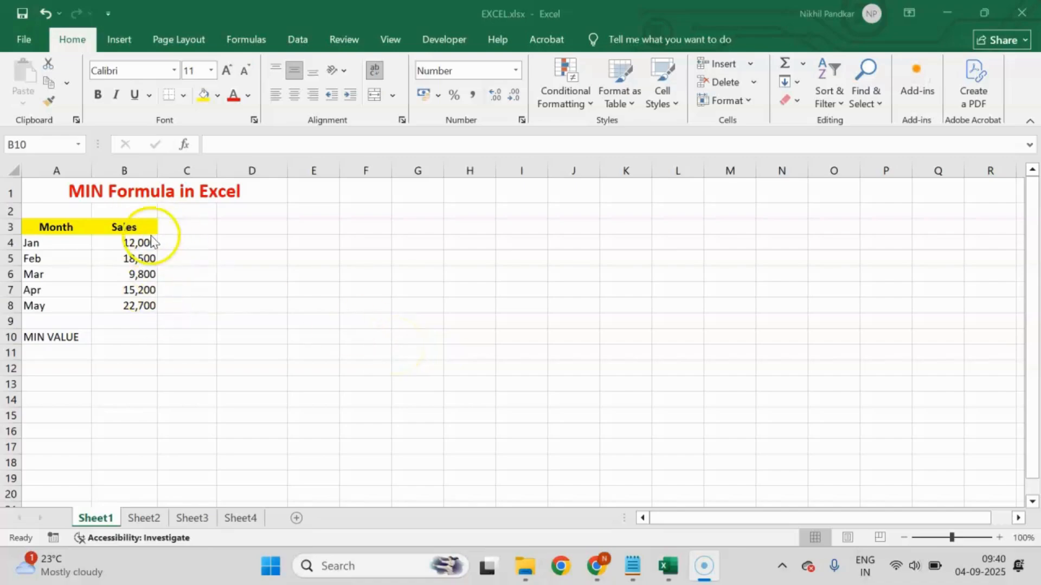
# Step: Enter =MIN(B4:B8) in B10 beside MIN VALUE, and check it against the monthly sales figures
pyautogui.click(119, 337)
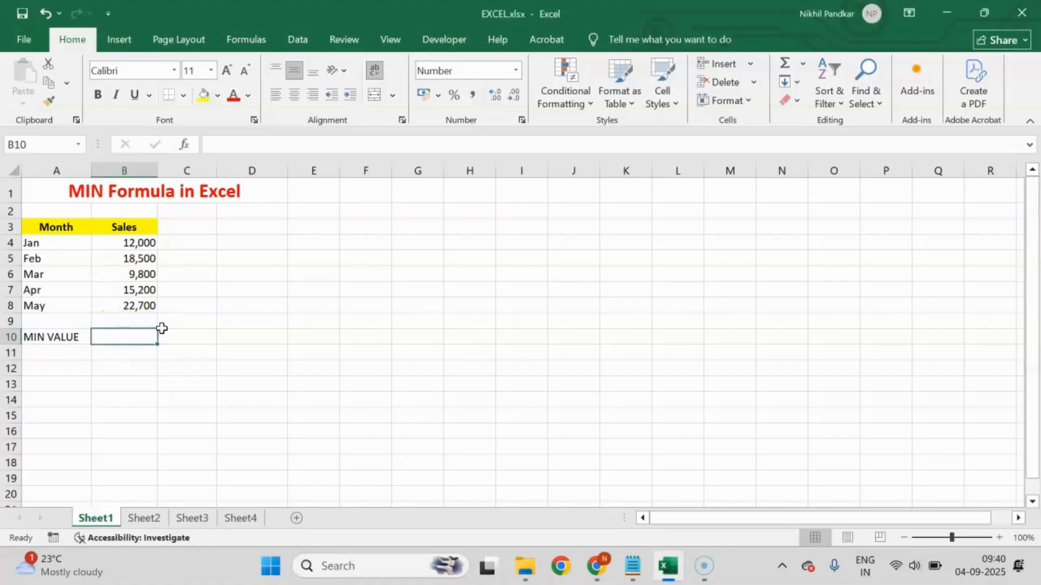
pyautogui.write('=MIN(')
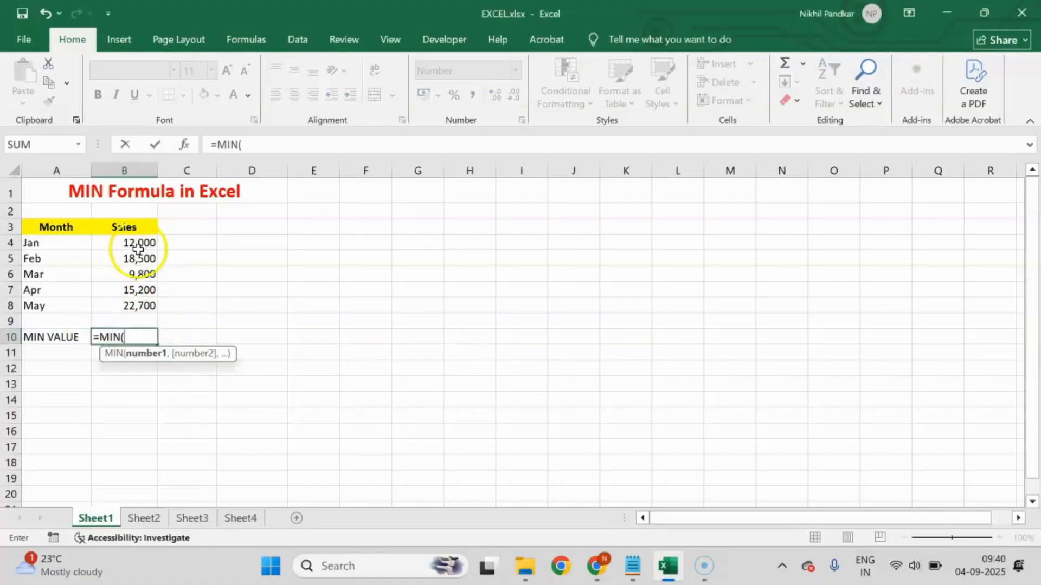
pyautogui.moveTo(139, 243); pyautogui.dragTo(142, 315)
pyautogui.write(')')
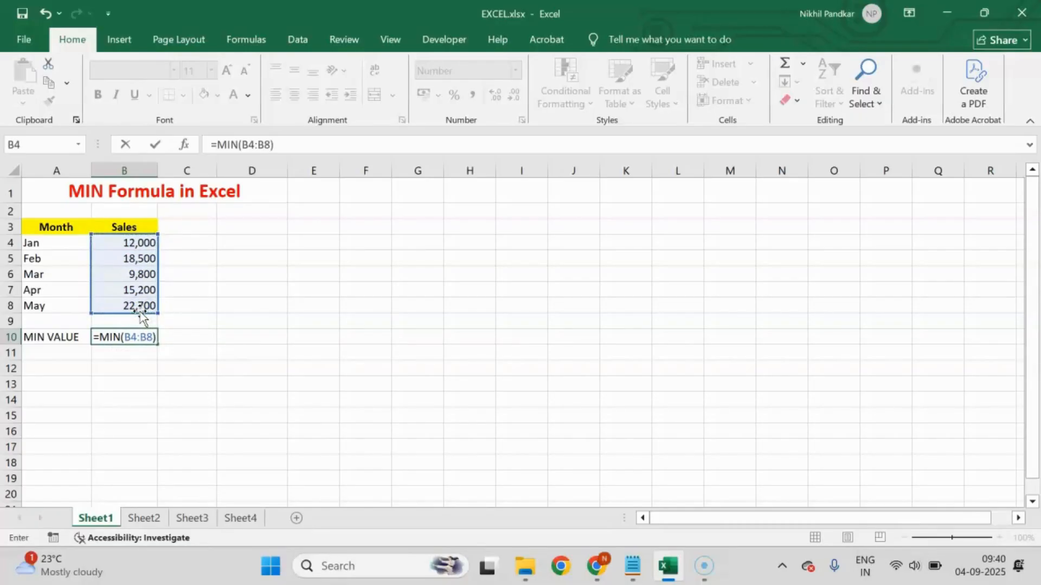
pyautogui.press('Return')
pyautogui.click(147, 240)
pyautogui.moveTo(146, 240); pyautogui.dragTo(146, 305)
pyautogui.click(138, 274)
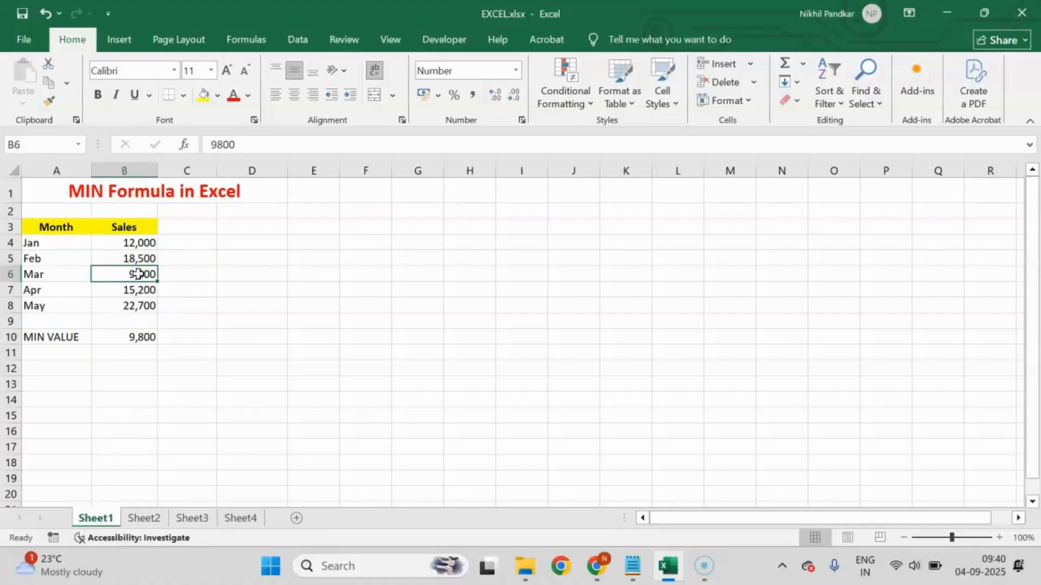
pyautogui.click(139, 337)
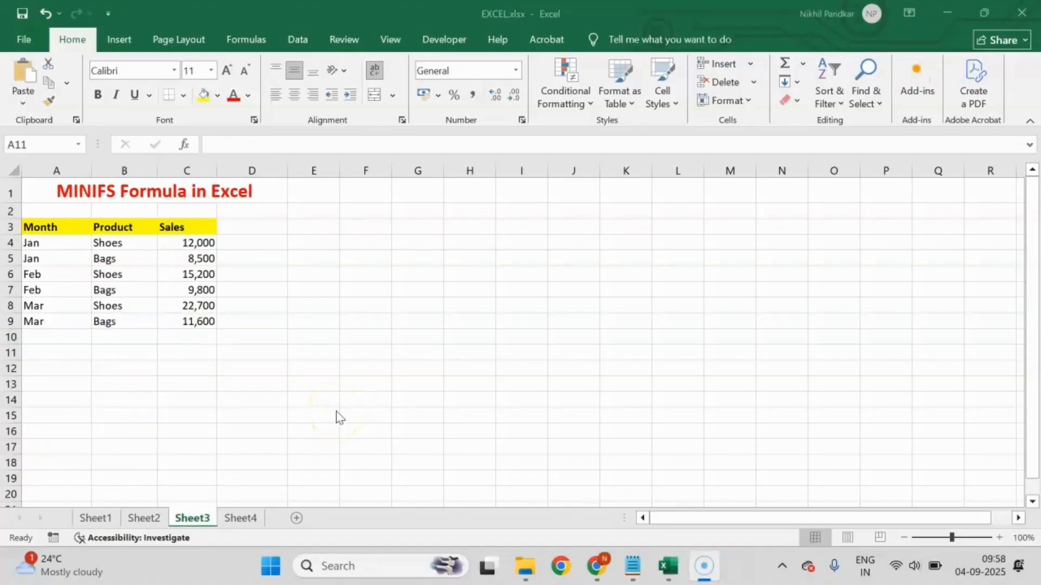
# Step: Enter =MINIFS(C4:C9,B4:B9,"SHOES") in A11 to find the lowest sales for shoes
pyautogui.click(45, 350)
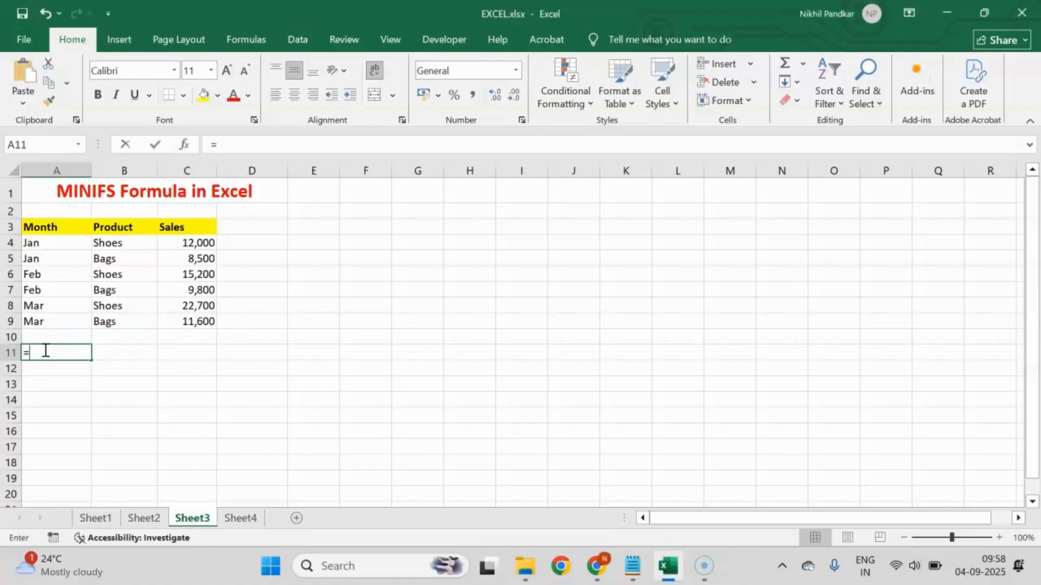
pyautogui.write('=')
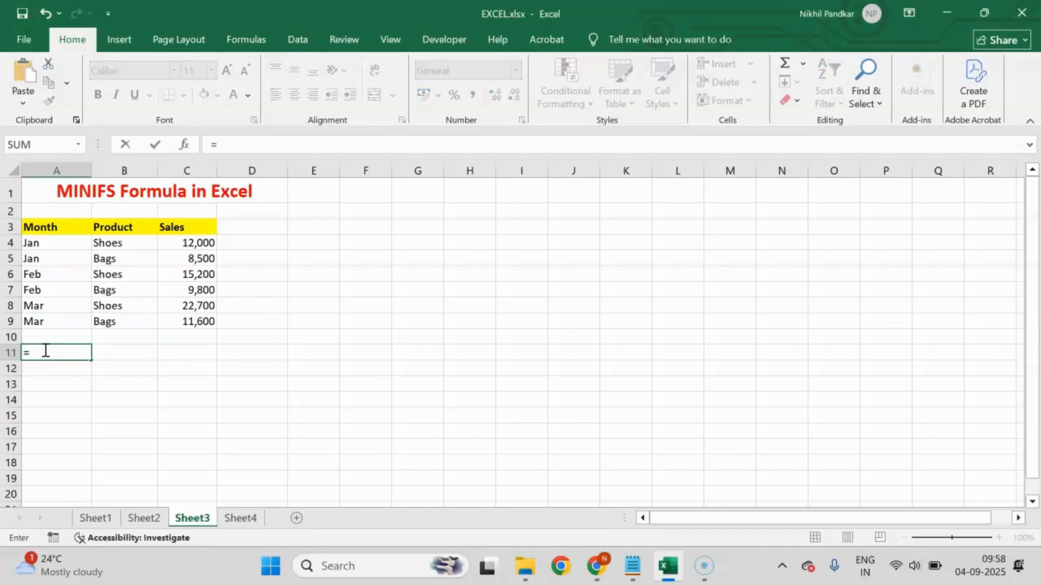
pyautogui.write('MINIFS')
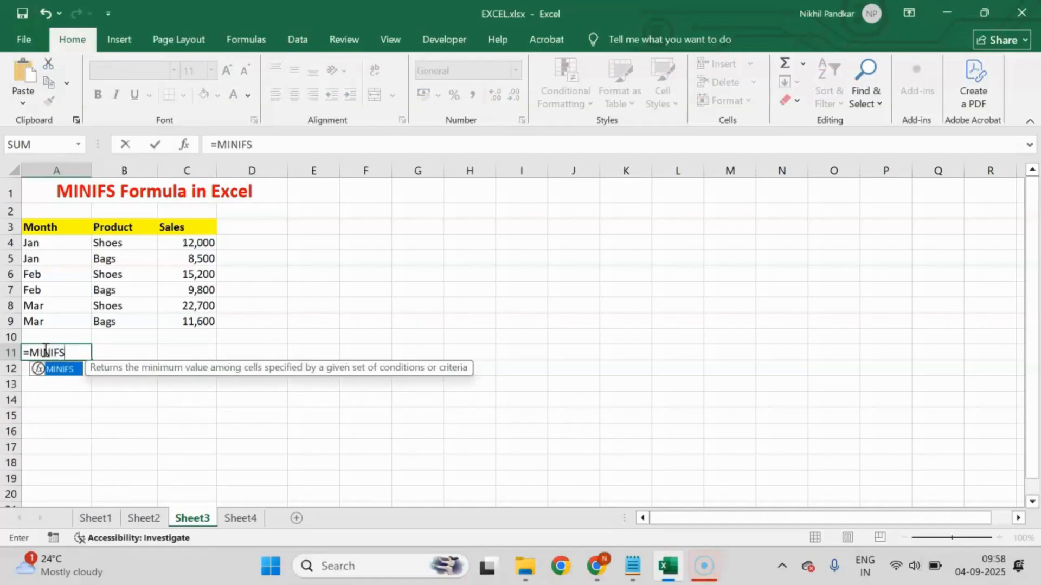
pyautogui.write('(')
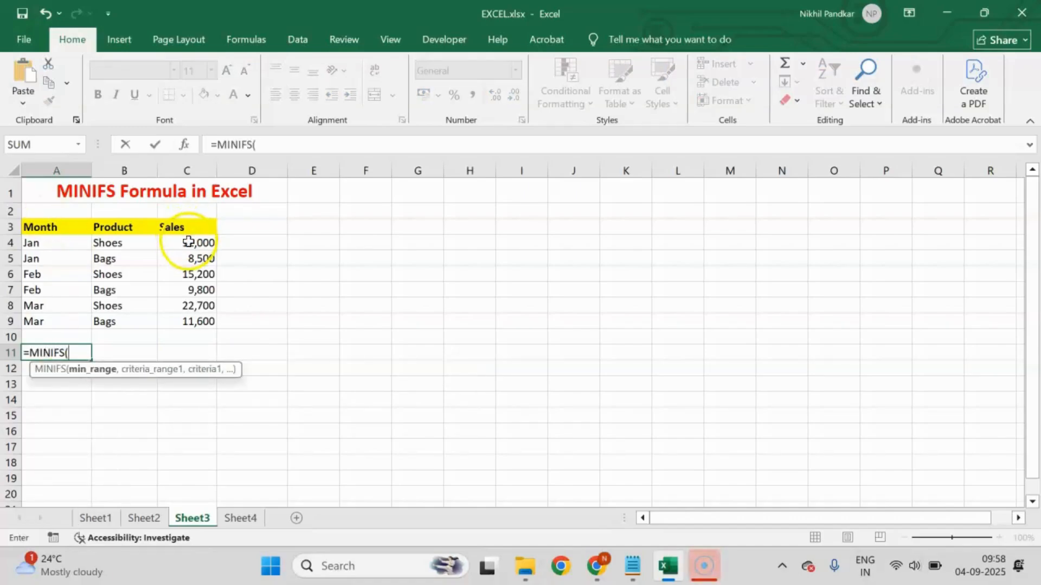
pyautogui.moveTo(188, 242); pyautogui.dragTo(190, 322)
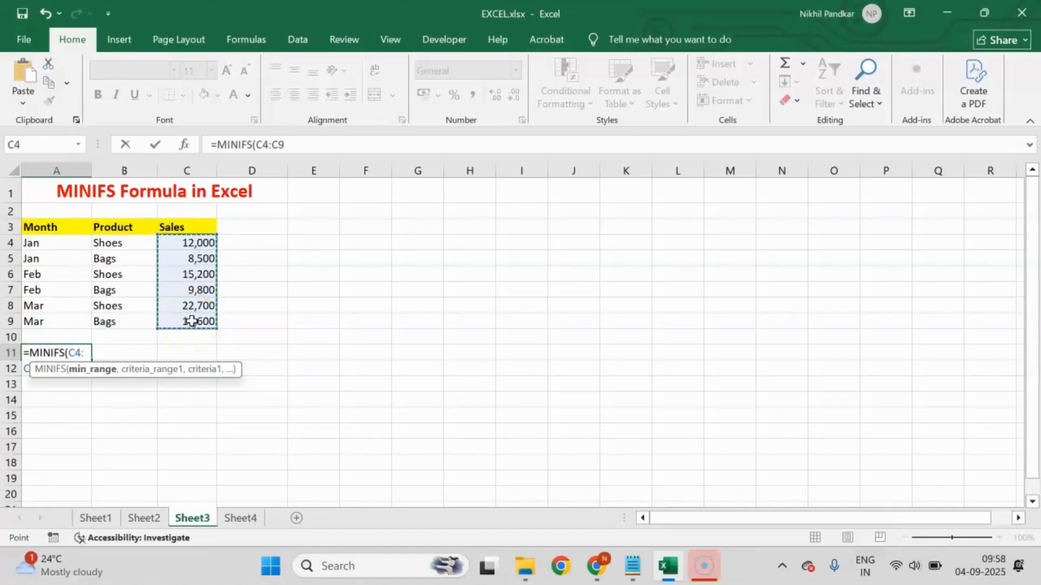
pyautogui.write(',')
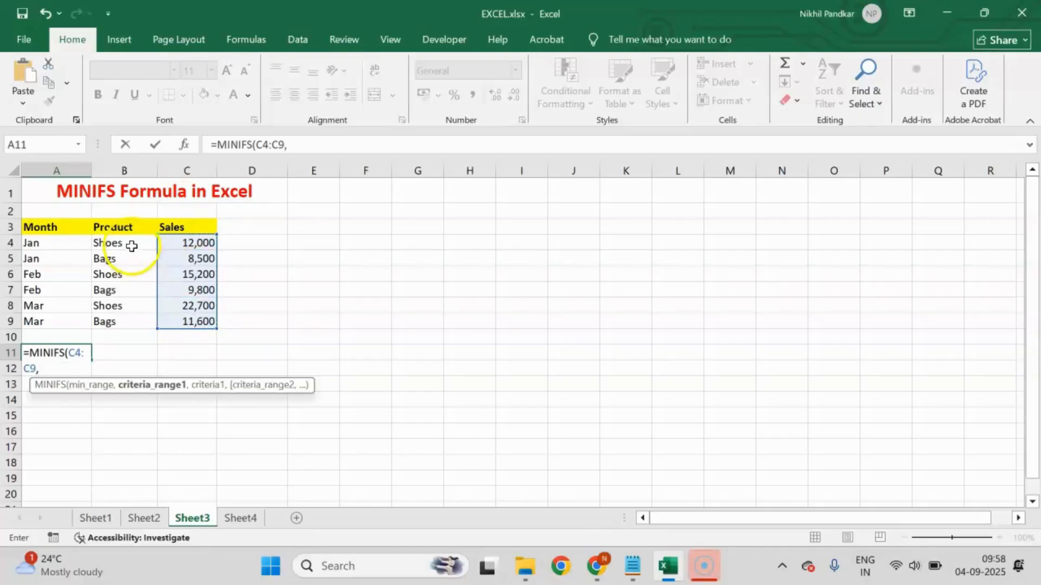
pyautogui.moveTo(131, 241); pyautogui.dragTo(128, 319)
pyautogui.write(',"SHO')
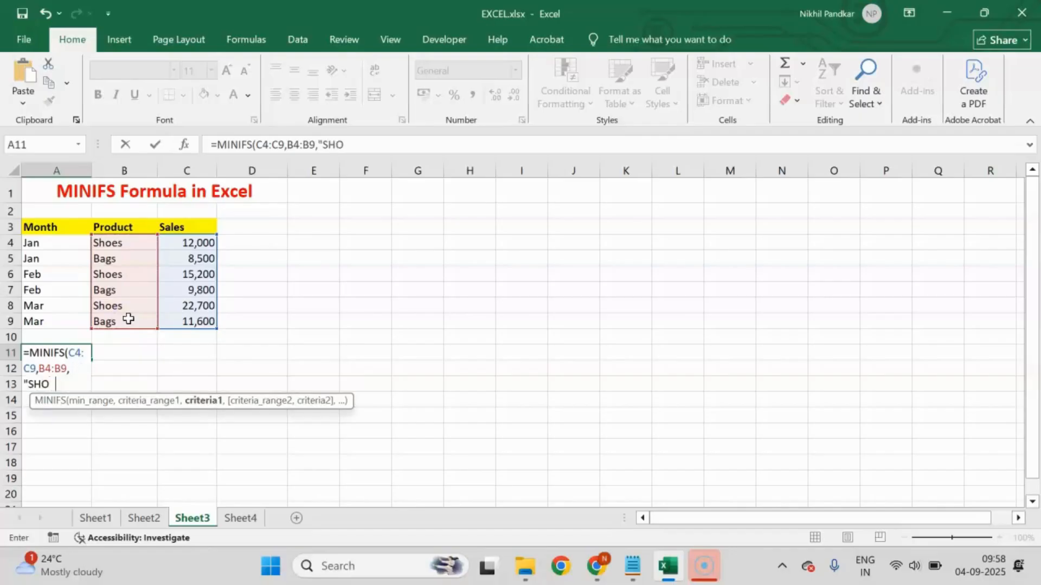
pyautogui.write('ES")')
pyautogui.press('Return')
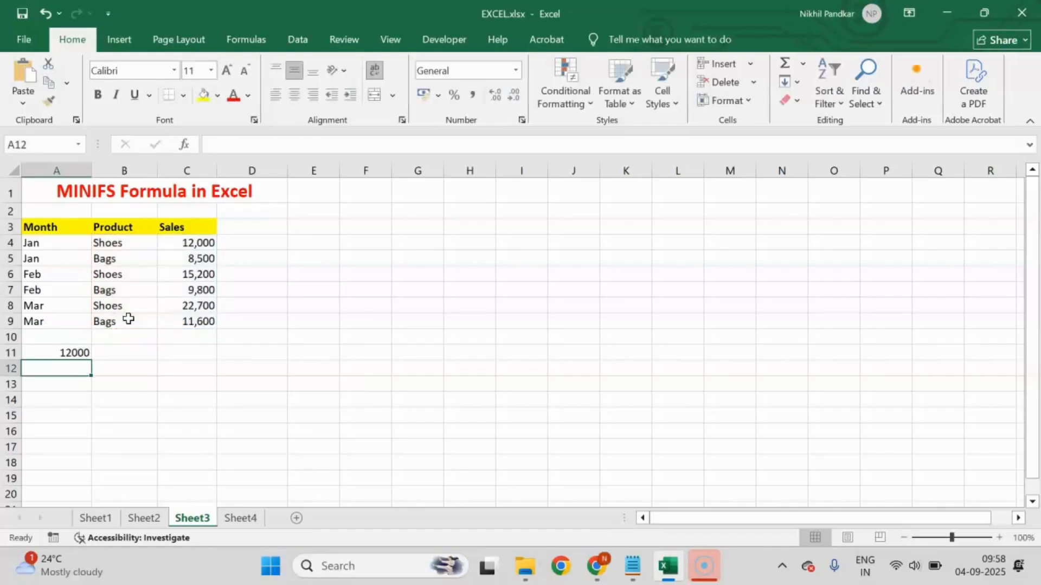
# Step: Compare the MINIFS formula in A11 with the Shoes rows and their sales in C4, C6 and C8
pyautogui.click(74, 353)
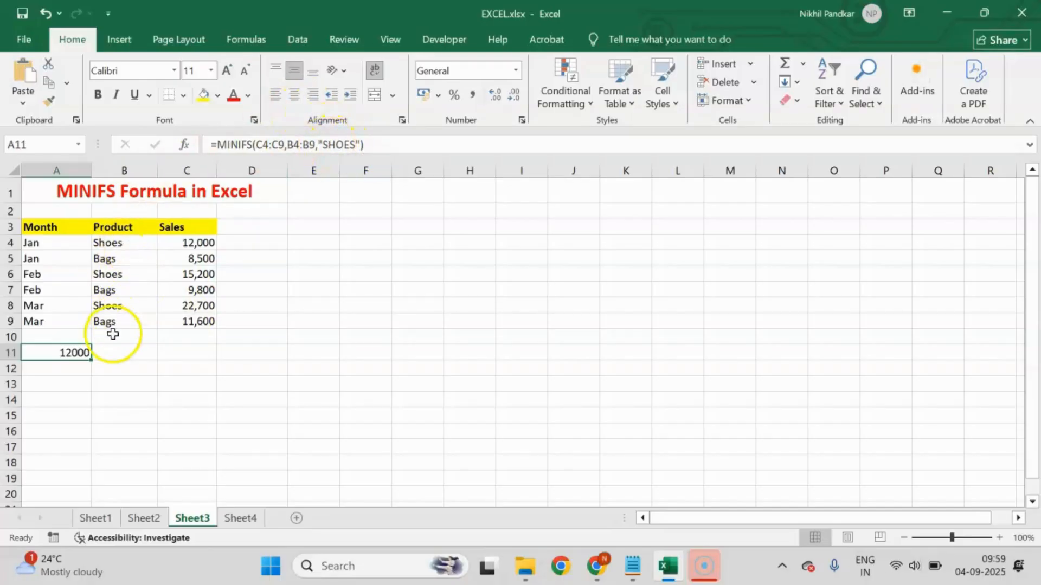
pyautogui.click(114, 243)
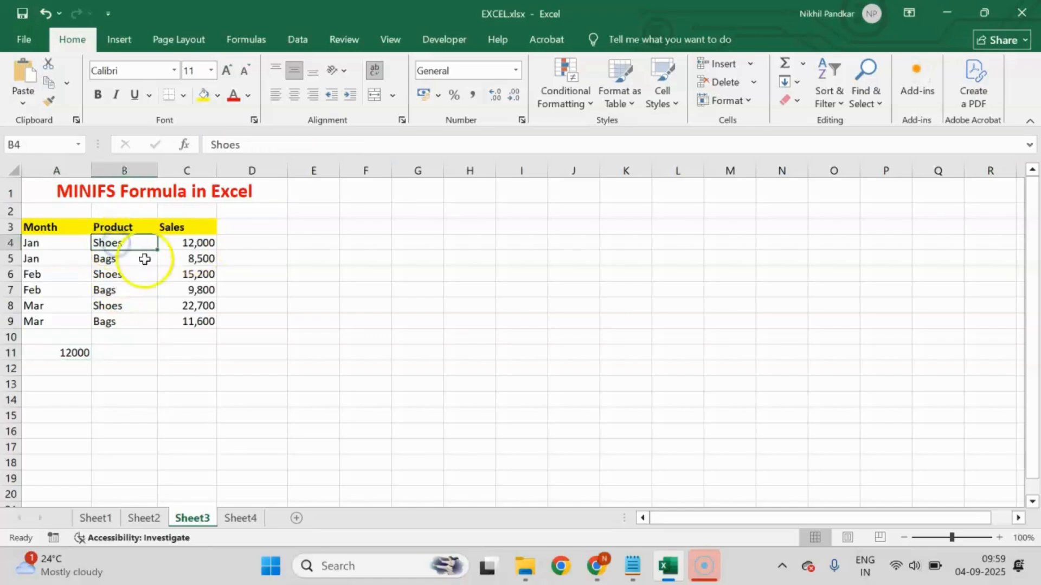
pyautogui.click(128, 274)
pyautogui.click(117, 306)
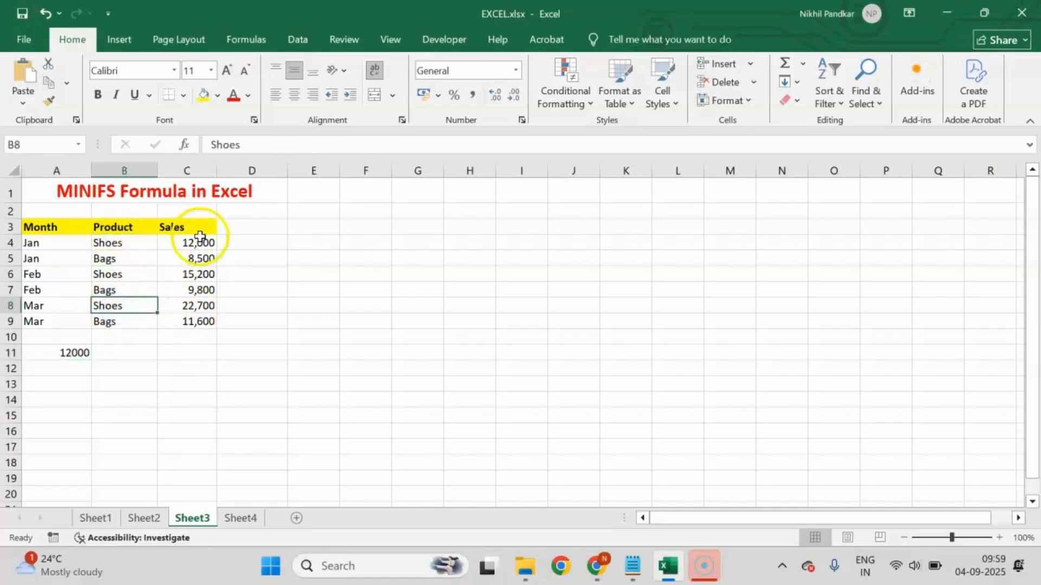
pyautogui.click(201, 242)
pyautogui.click(192, 274)
pyautogui.click(173, 305)
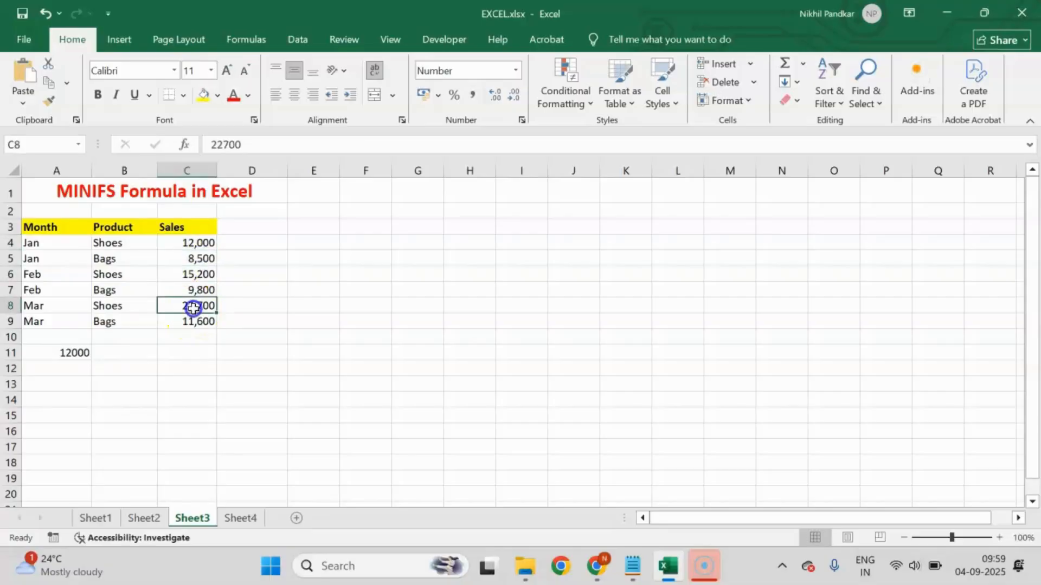
pyautogui.click(70, 352)
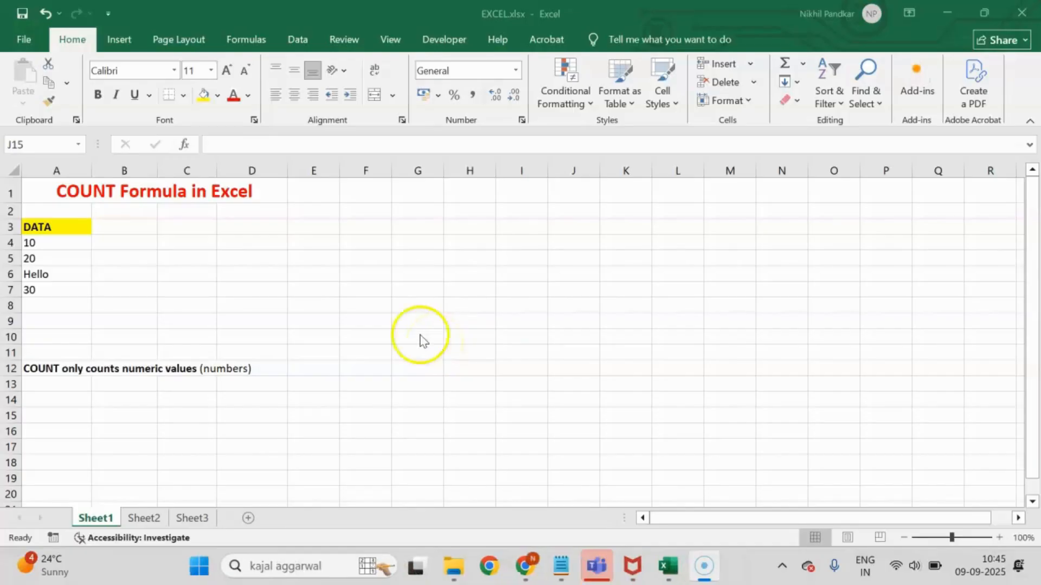
pyautogui.click(56, 321)
pyautogui.click(57, 321)
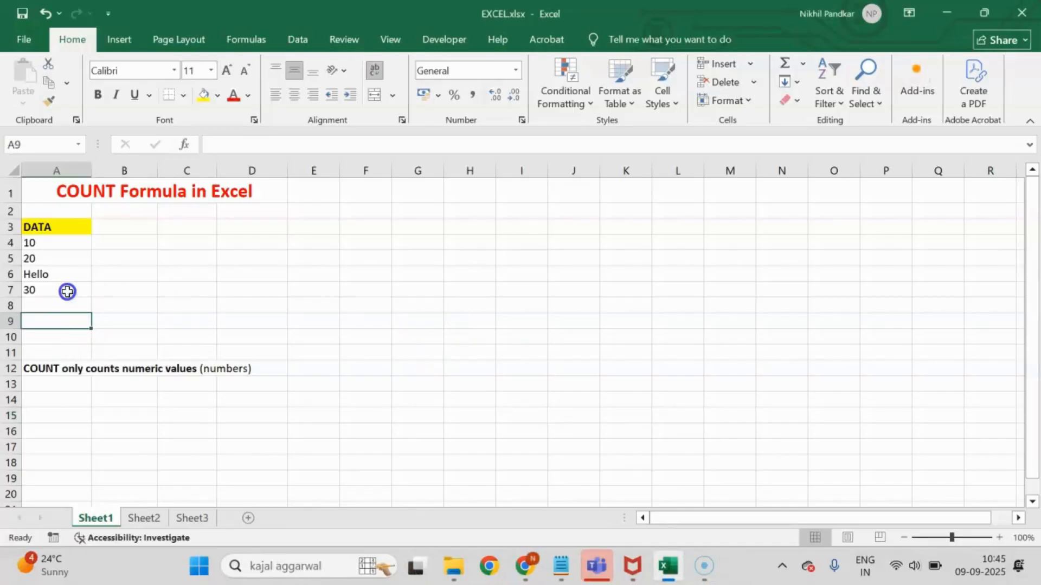
pyautogui.write('=')
pyautogui.press('BackSpace')
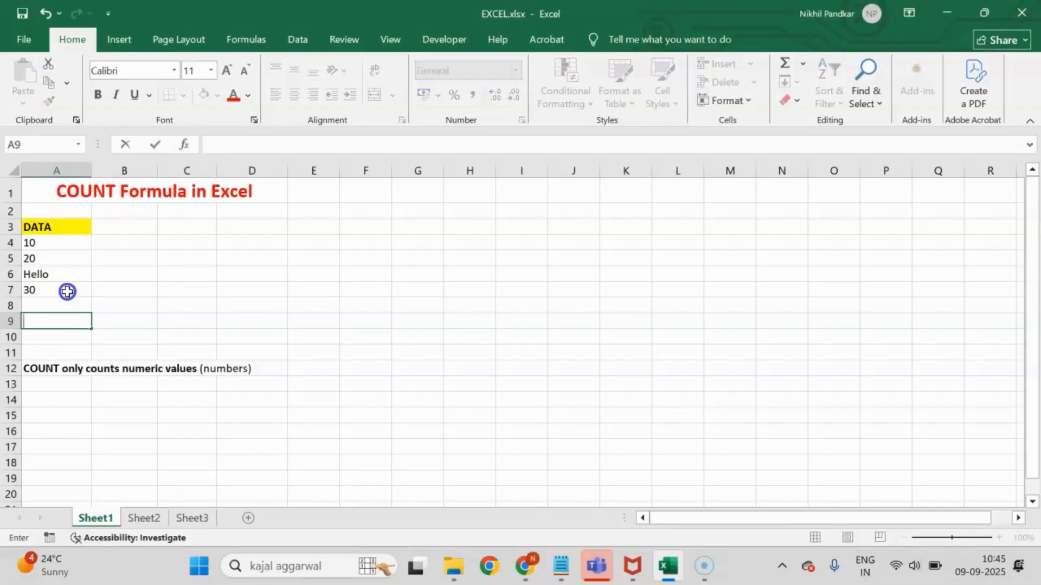
# Step: Enter =COUNT(A4:A8) in A10 to count the numeric entries in the DATA column
pyautogui.click(48, 336)
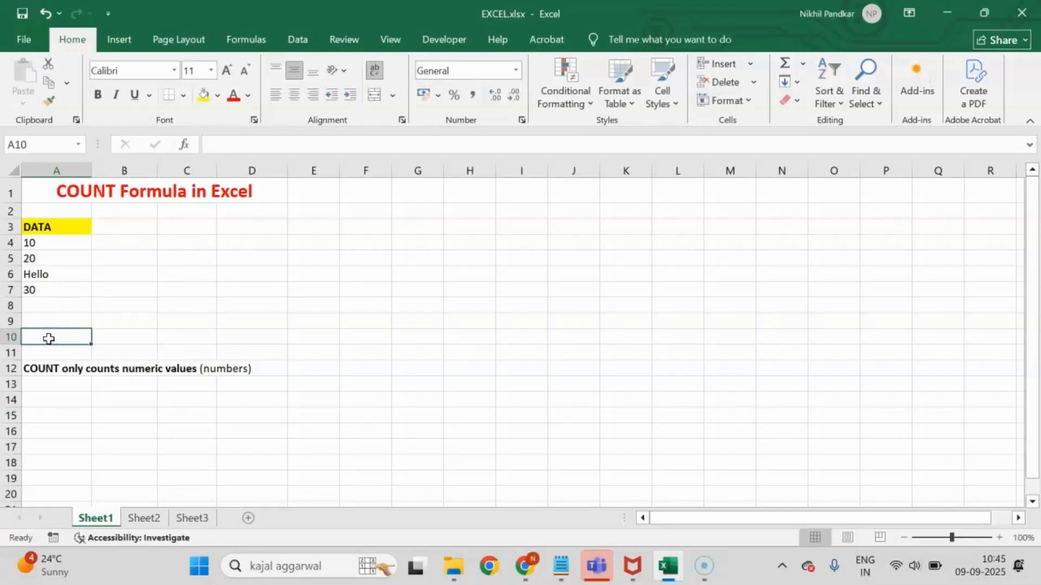
pyautogui.write('=count')
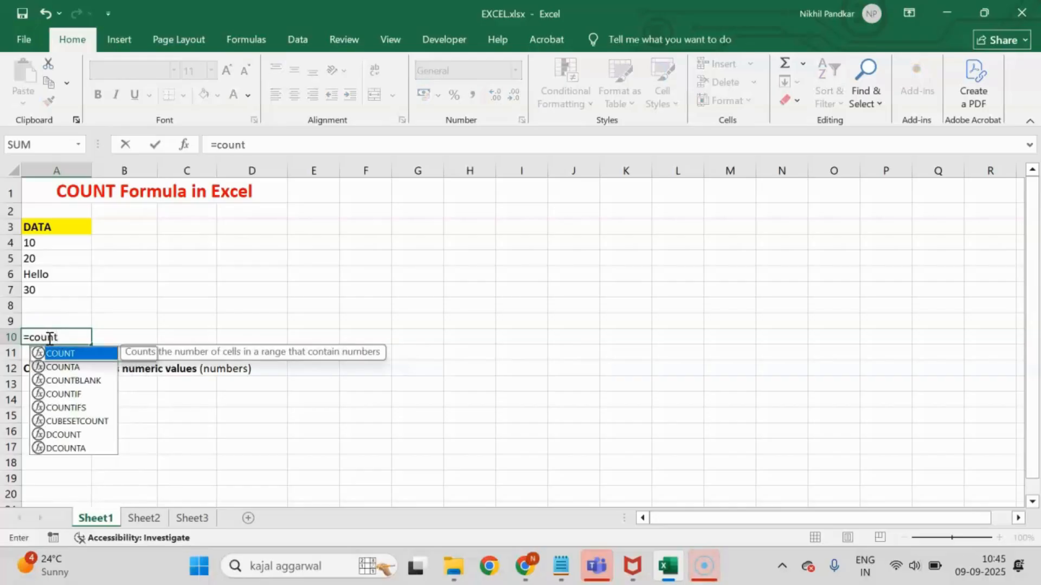
pyautogui.write('(')
pyautogui.moveTo(46, 243); pyautogui.dragTo(70, 305)
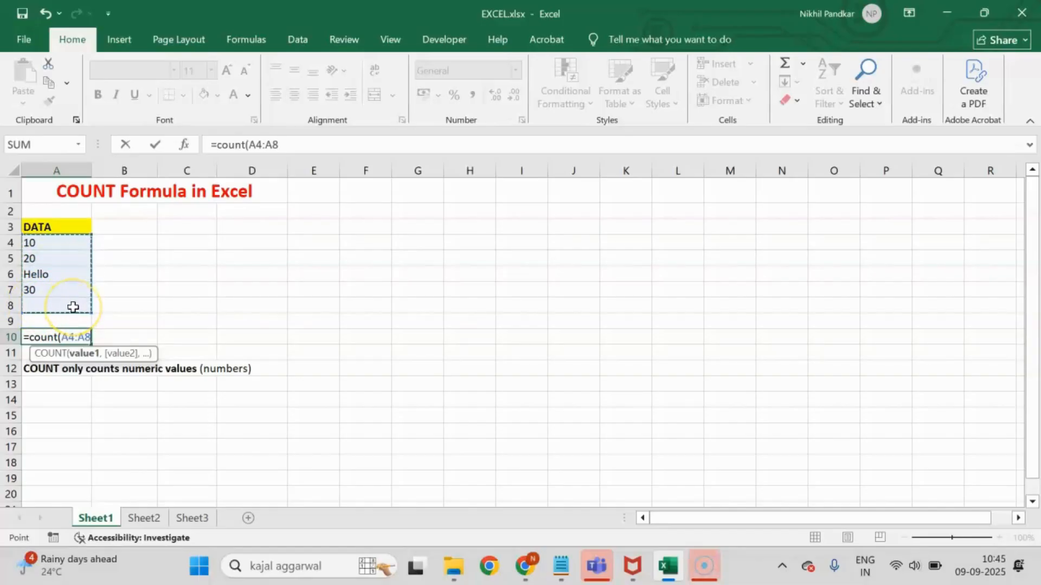
pyautogui.write(')')
pyautogui.press('Return')
# Step: Check the COUNT formula in A10 against the note in A12 and the numeric, text and blank cells in A4:A8
pyautogui.click(75, 337)
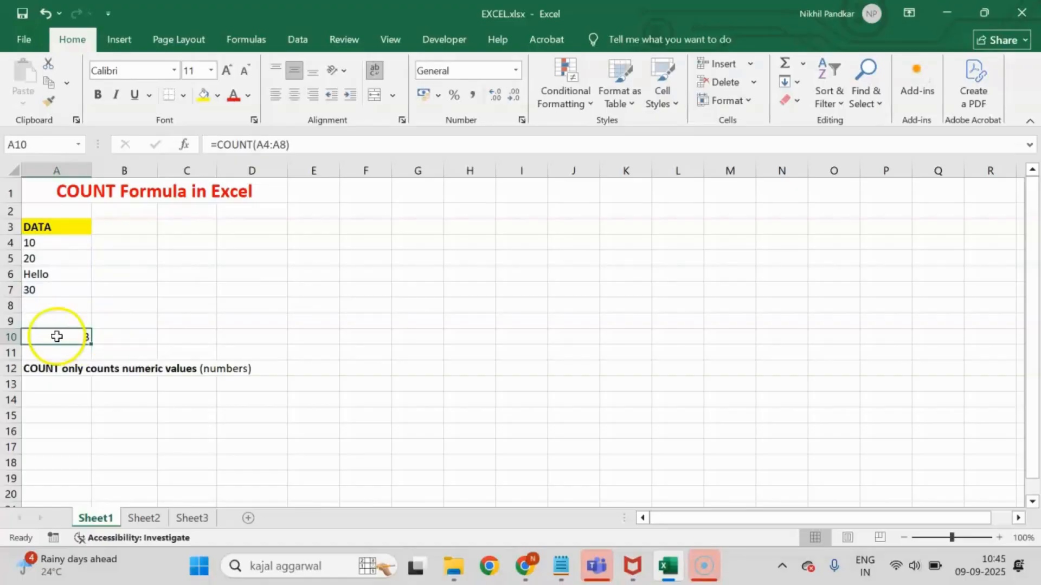
pyautogui.click(41, 370)
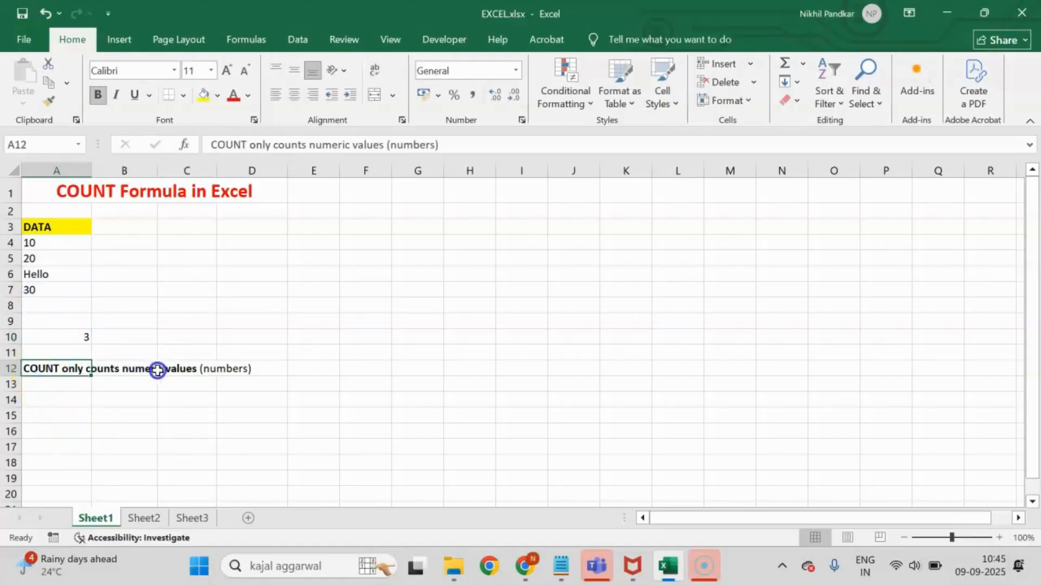
pyautogui.click(59, 276)
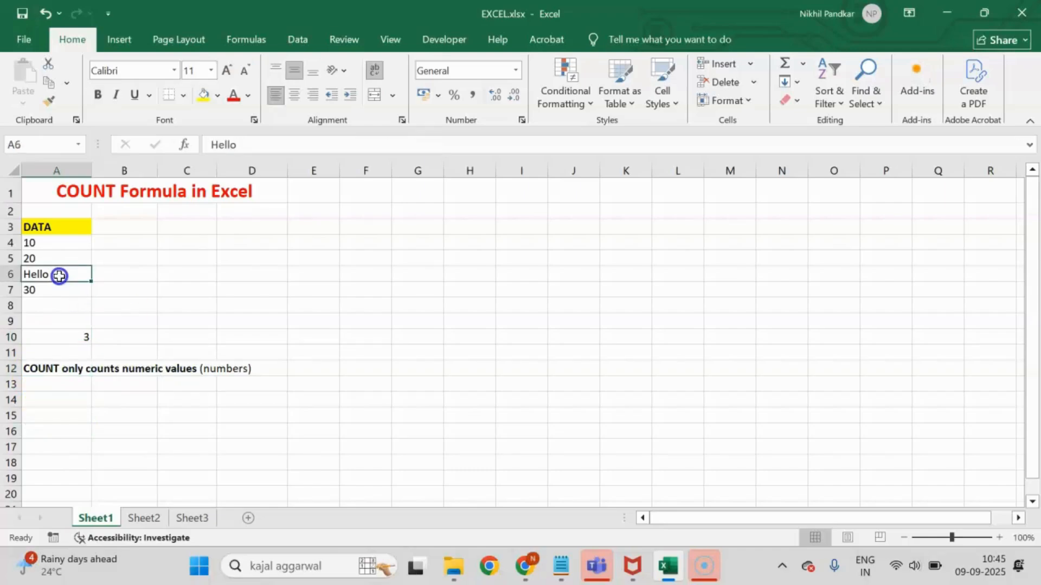
pyautogui.click(64, 307)
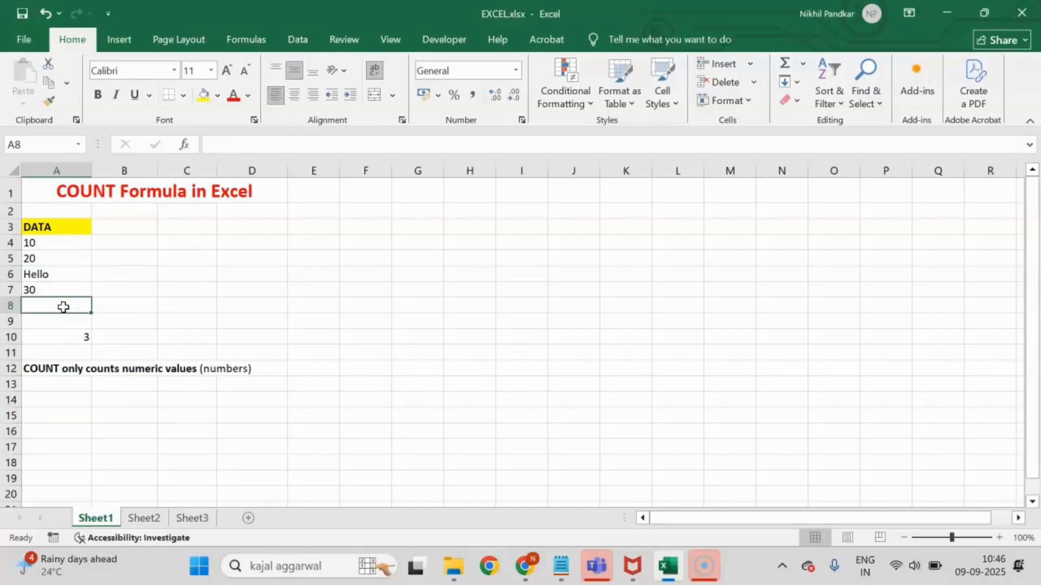
pyautogui.moveTo(40, 246); pyautogui.dragTo(42, 309)
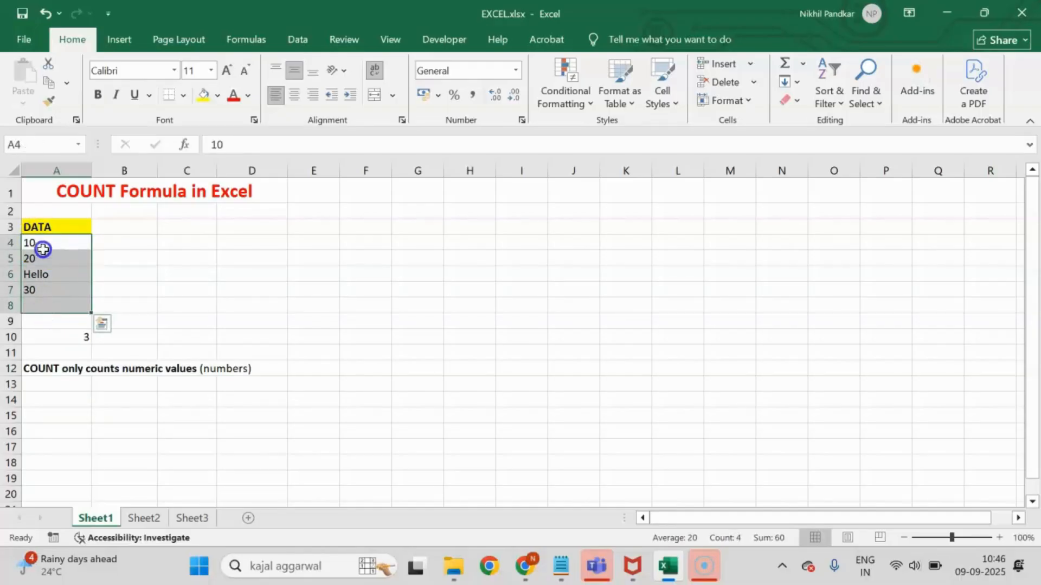
pyautogui.click(43, 249)
pyautogui.click(42, 258)
pyautogui.click(42, 289)
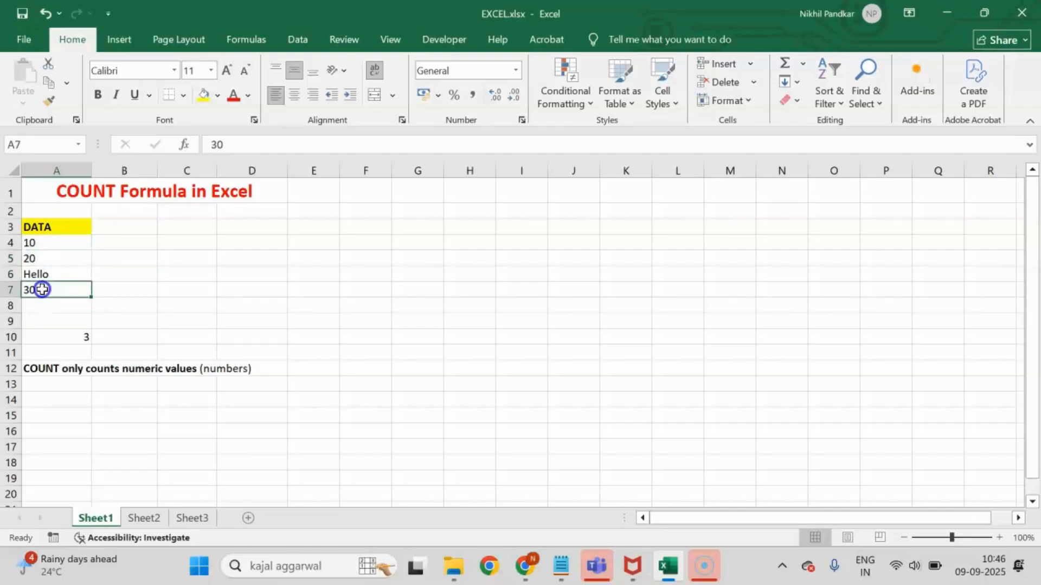
pyautogui.click(64, 334)
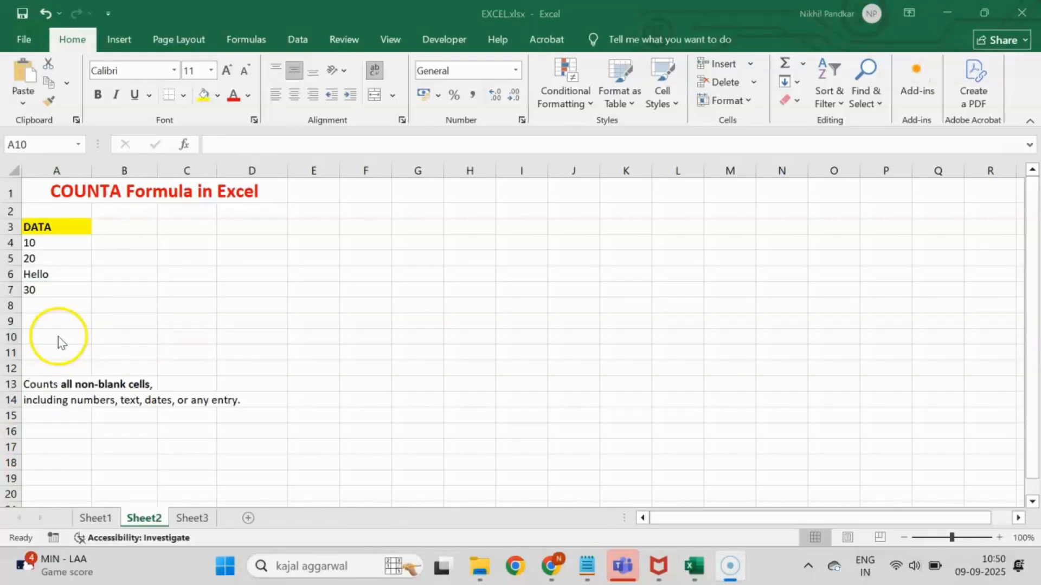
# Step: Enter =COUNTA(A4:A8) in A10 of the COUNTA sheet to count the non-blank cells in the DATA column
pyautogui.click(60, 339)
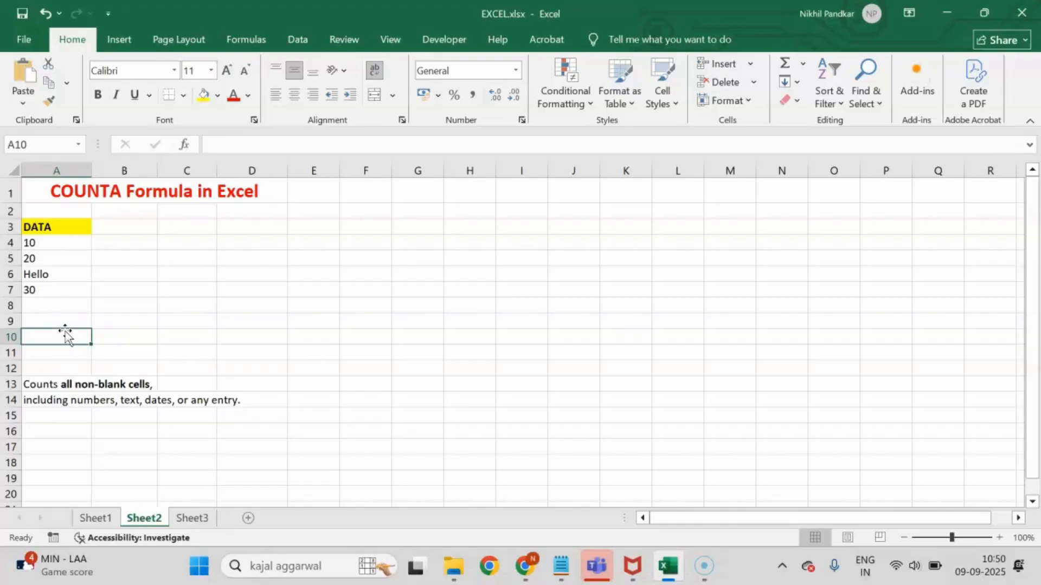
pyautogui.write('=')
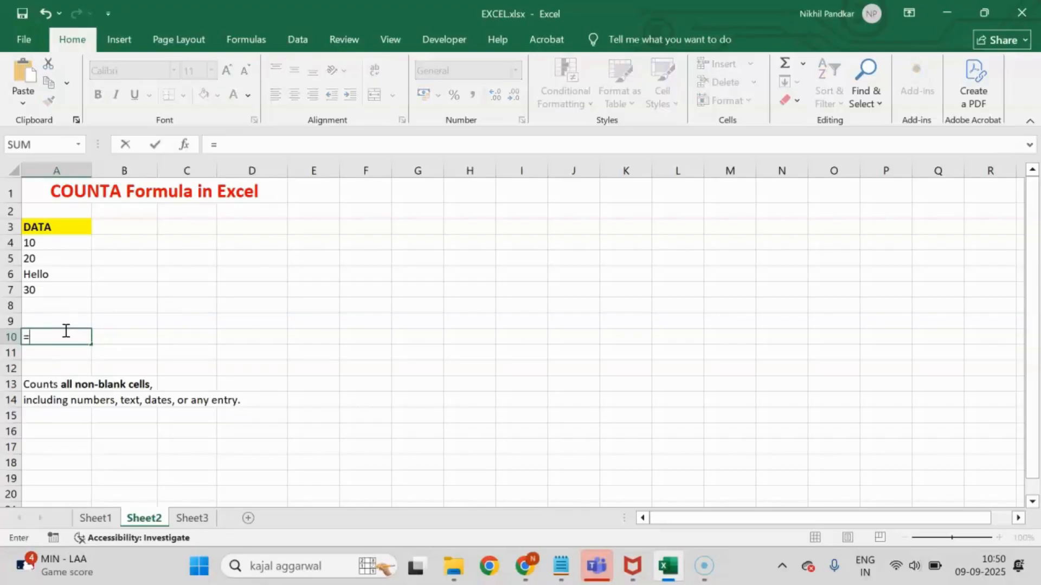
pyautogui.write('COUNTA(')
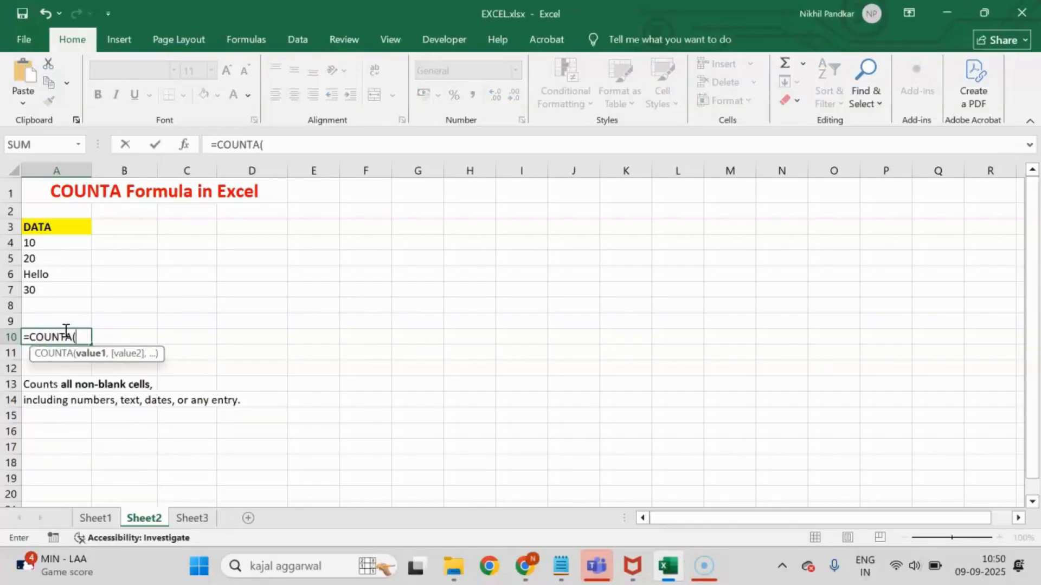
pyautogui.moveTo(54, 242); pyautogui.dragTo(52, 304)
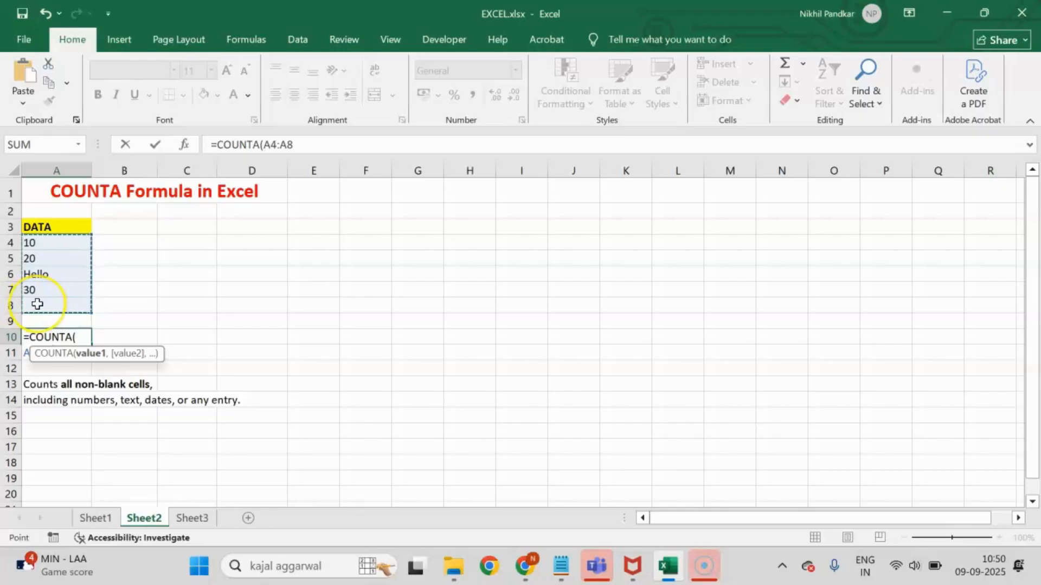
pyautogui.write(')')
pyautogui.press('Return')
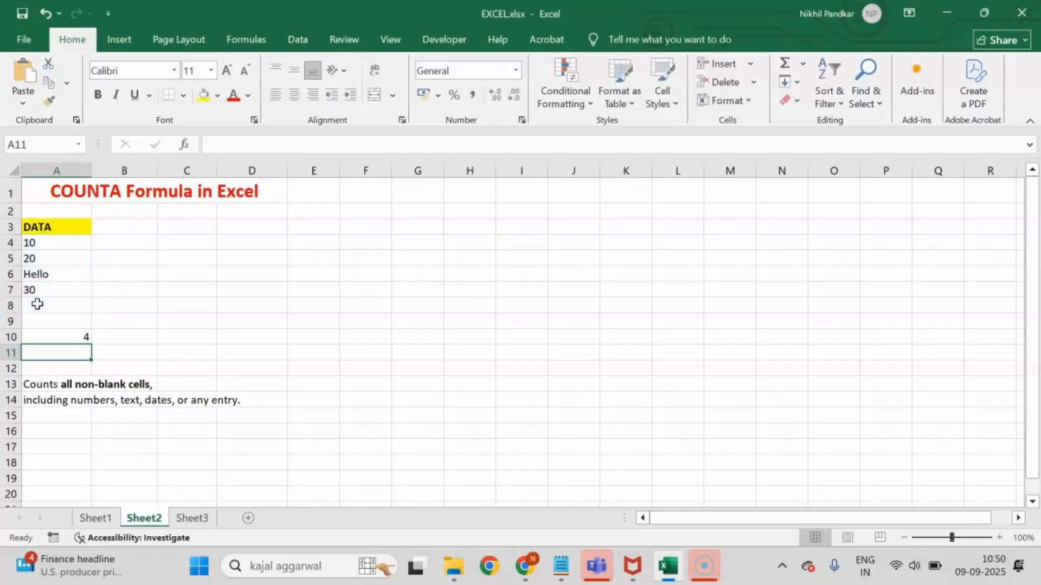
# Step: Check the COUNTA formula in A10 against the filled cells A4:A7 and the blank cell A8
pyautogui.click(74, 337)
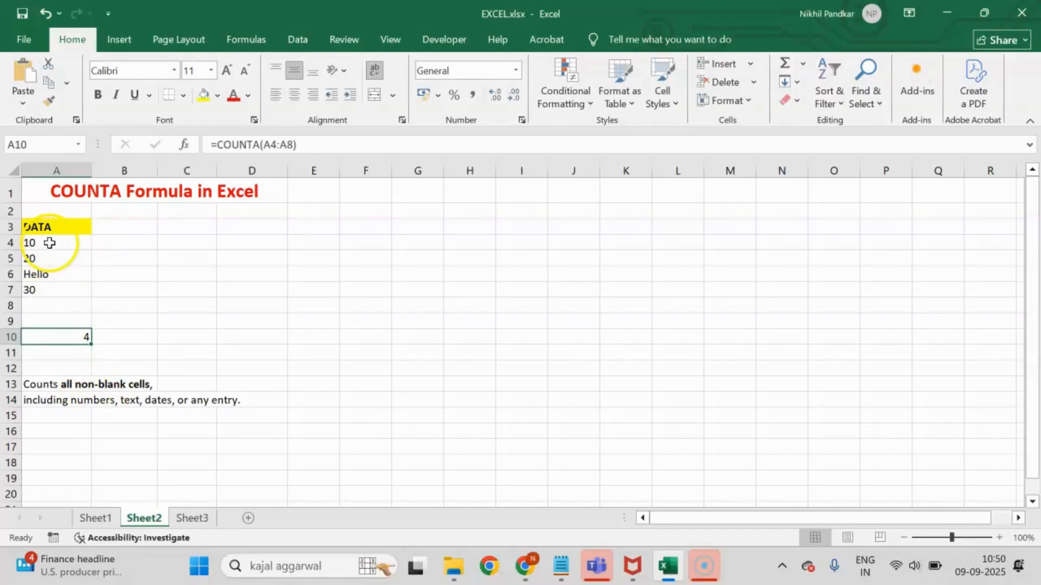
pyautogui.moveTo(49, 242); pyautogui.dragTo(49, 321)
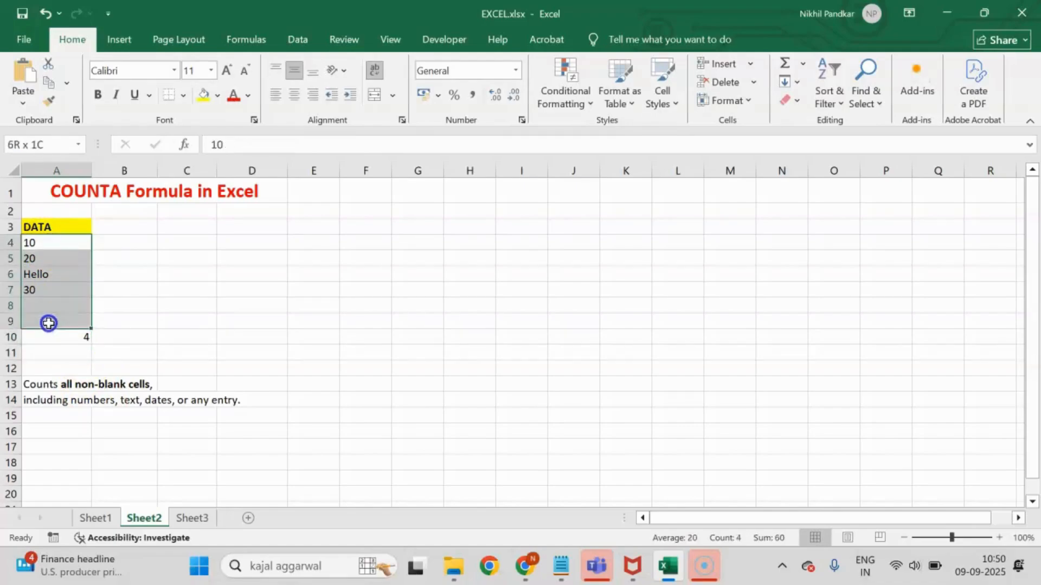
pyautogui.click(44, 242)
pyautogui.click(41, 264)
pyautogui.click(34, 275)
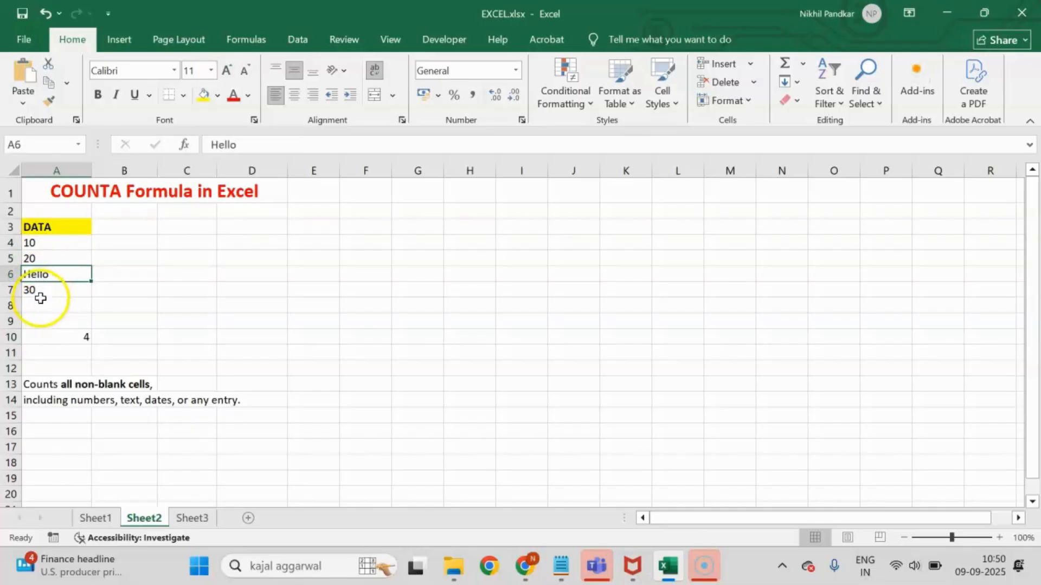
pyautogui.click(37, 291)
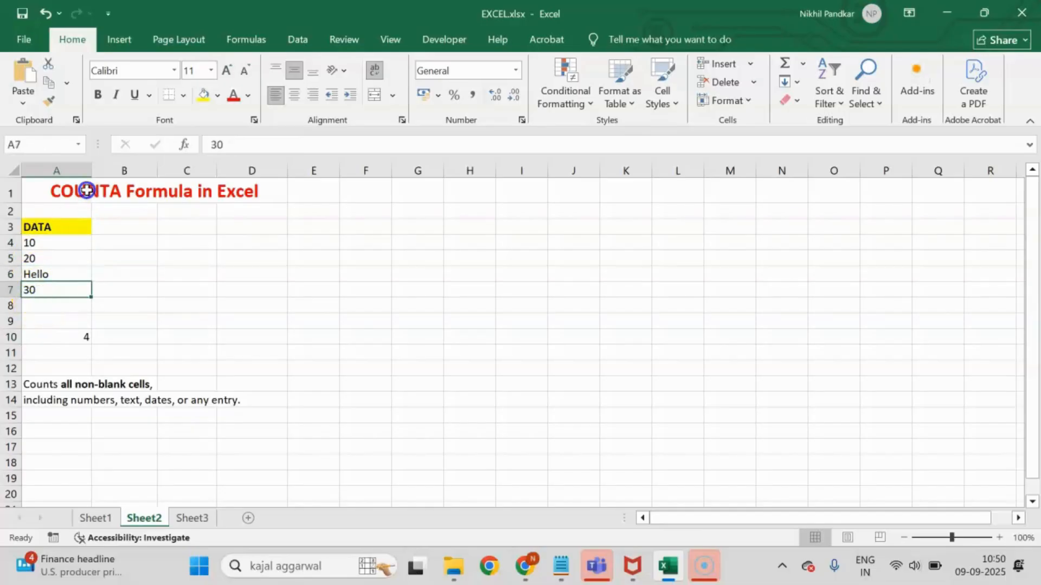
pyautogui.click(48, 245)
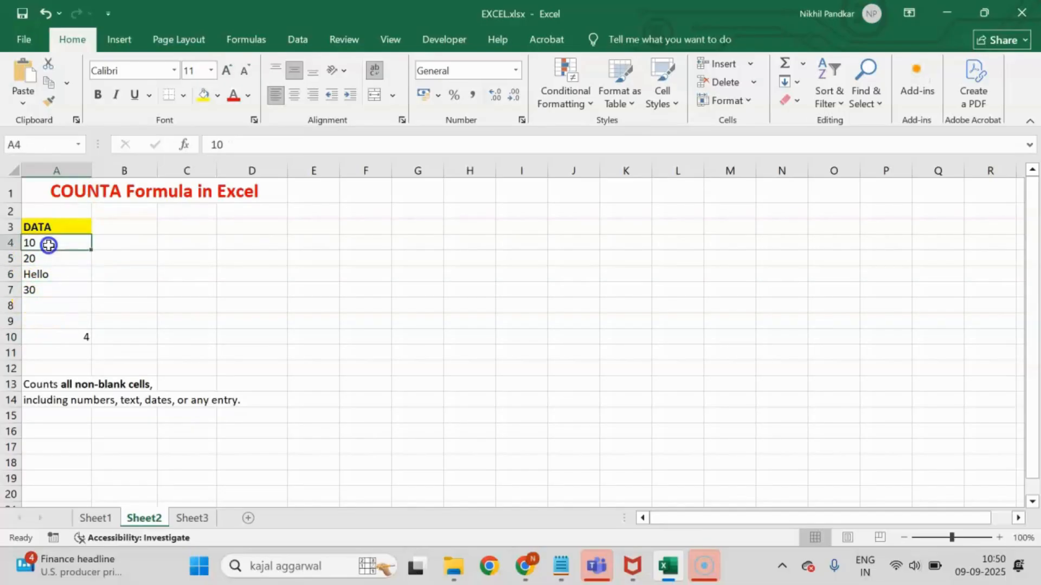
pyautogui.click(49, 275)
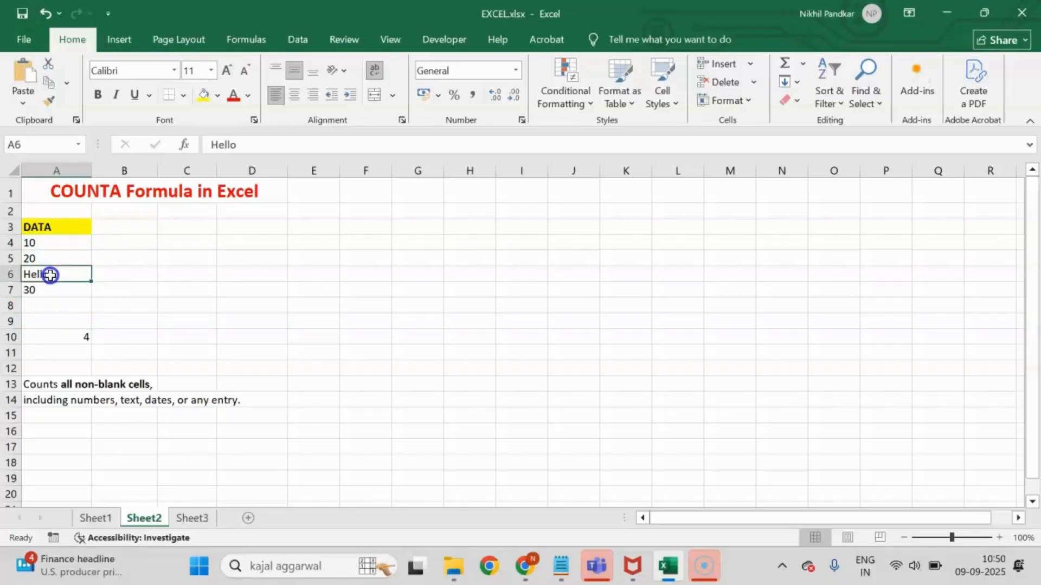
pyautogui.click(50, 308)
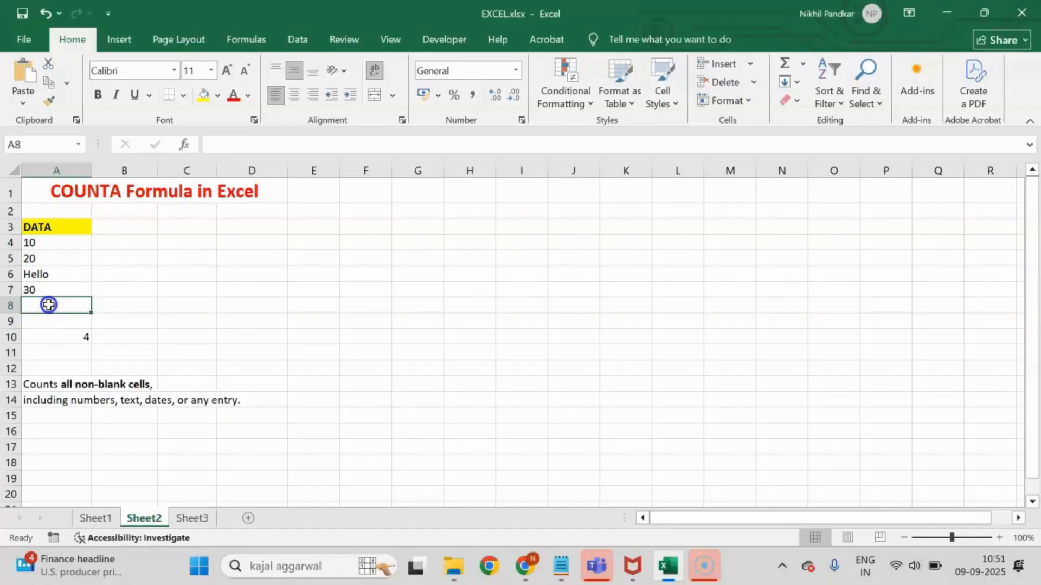
pyautogui.moveTo(54, 242); pyautogui.dragTo(50, 309)
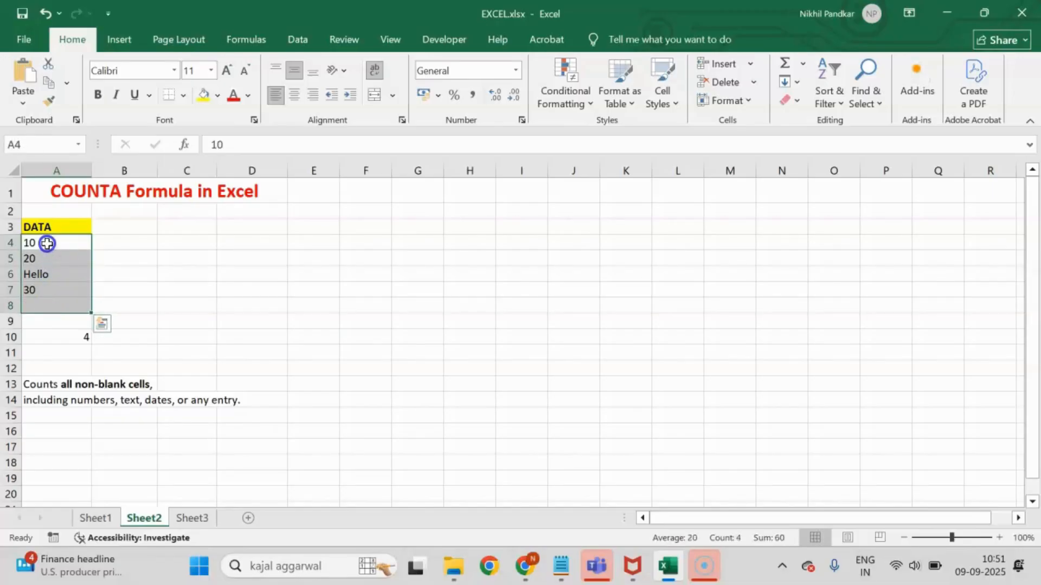
pyautogui.moveTo(47, 242); pyautogui.dragTo(47, 290)
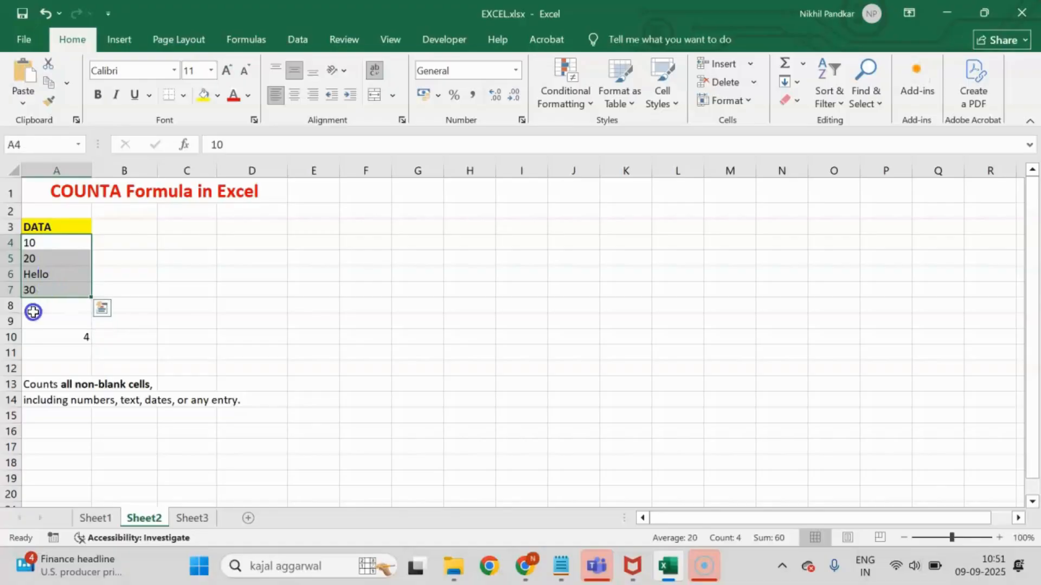
pyautogui.click(37, 304)
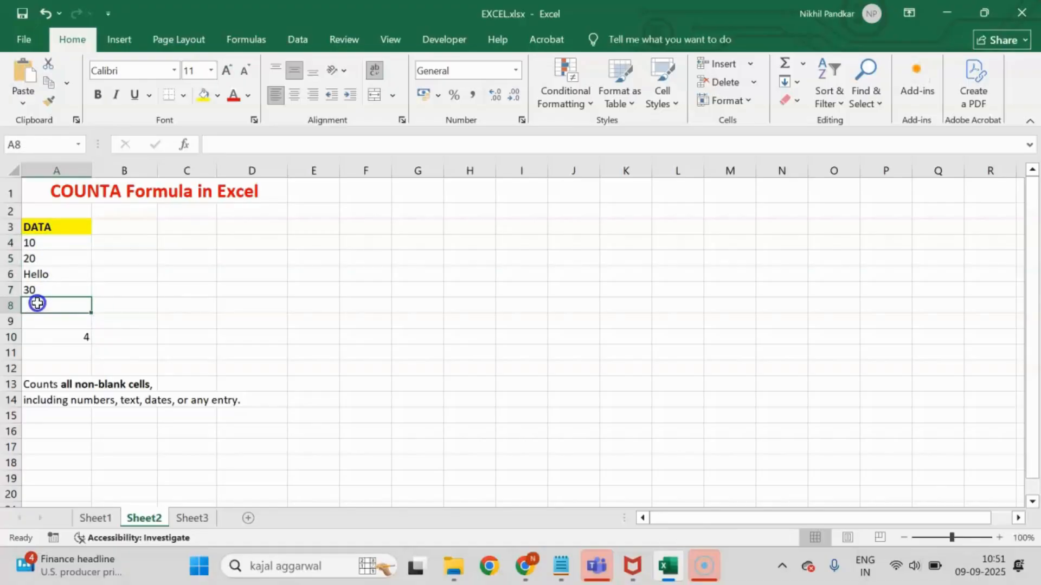